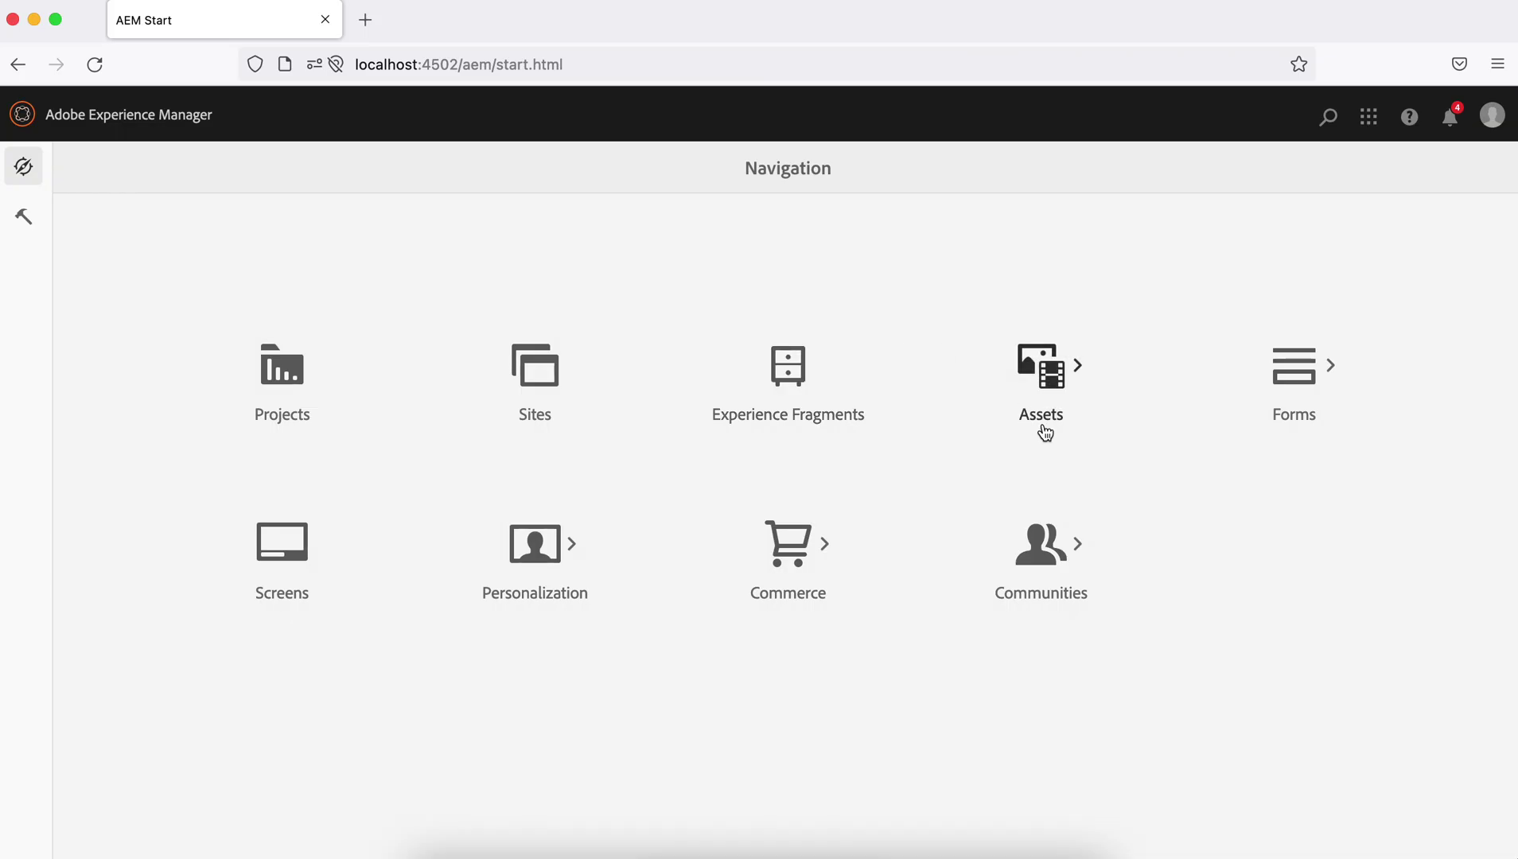
Visit the Templates console under Tools, then return to the General tools overview
left_click(24, 215)
left_click(1349, 338)
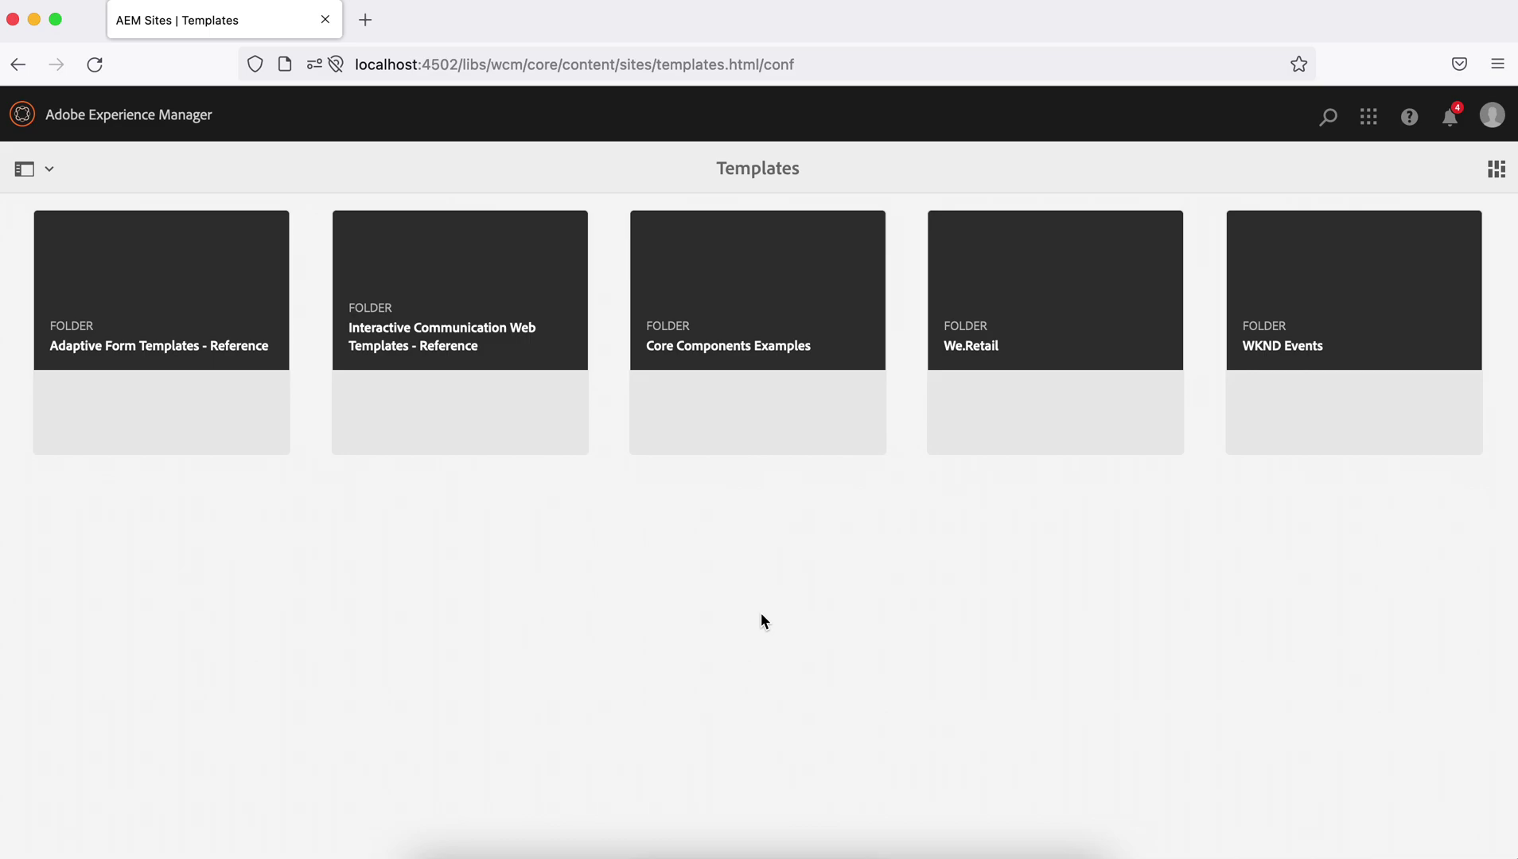
left_click(69, 117)
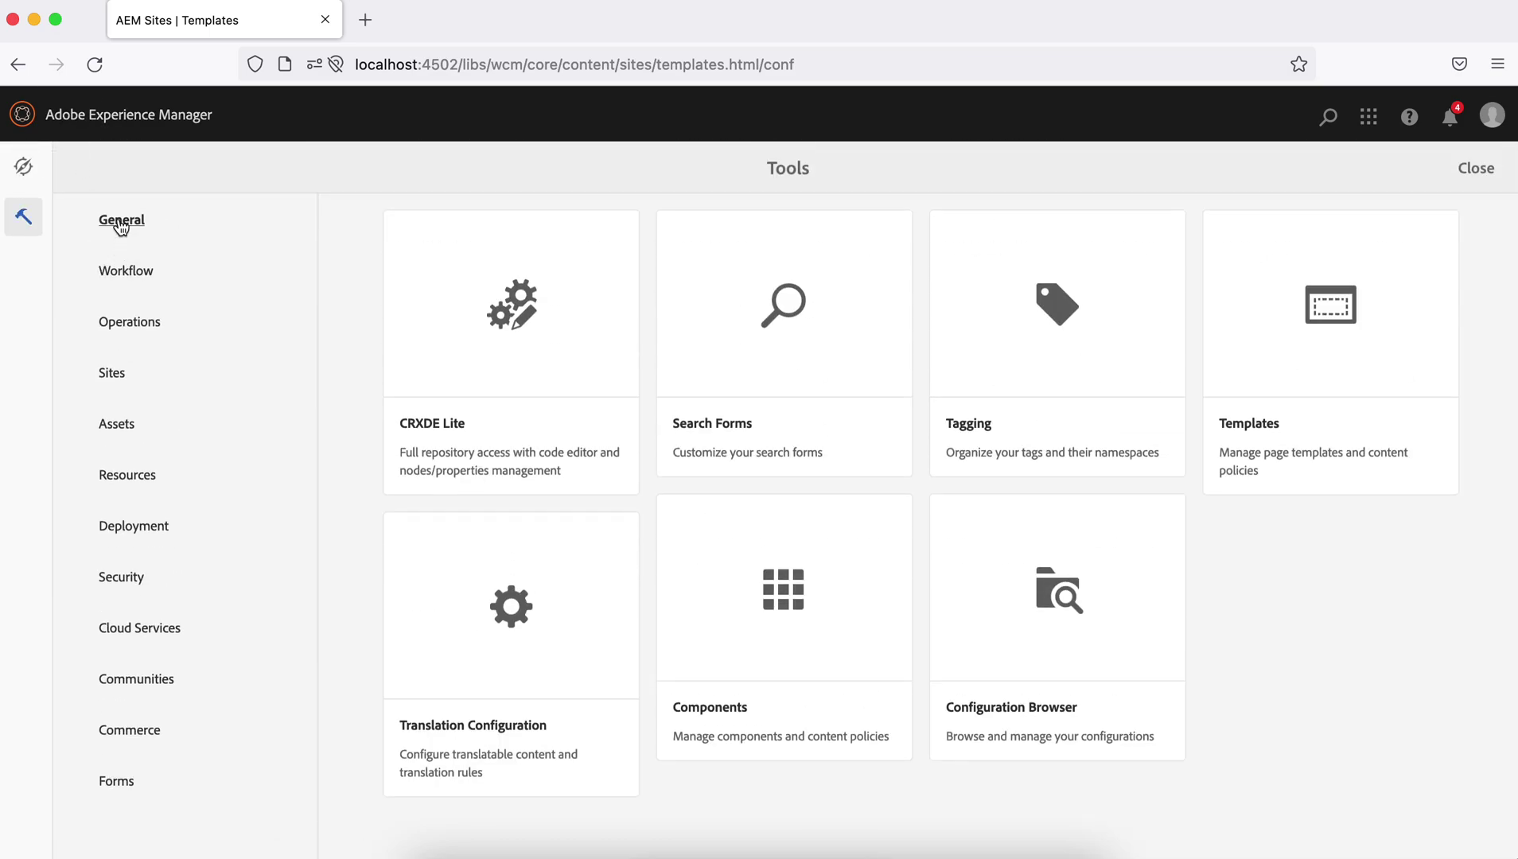
Start a new configuration in the Configuration Browser titled 'geeksform'
left_click(1081, 631)
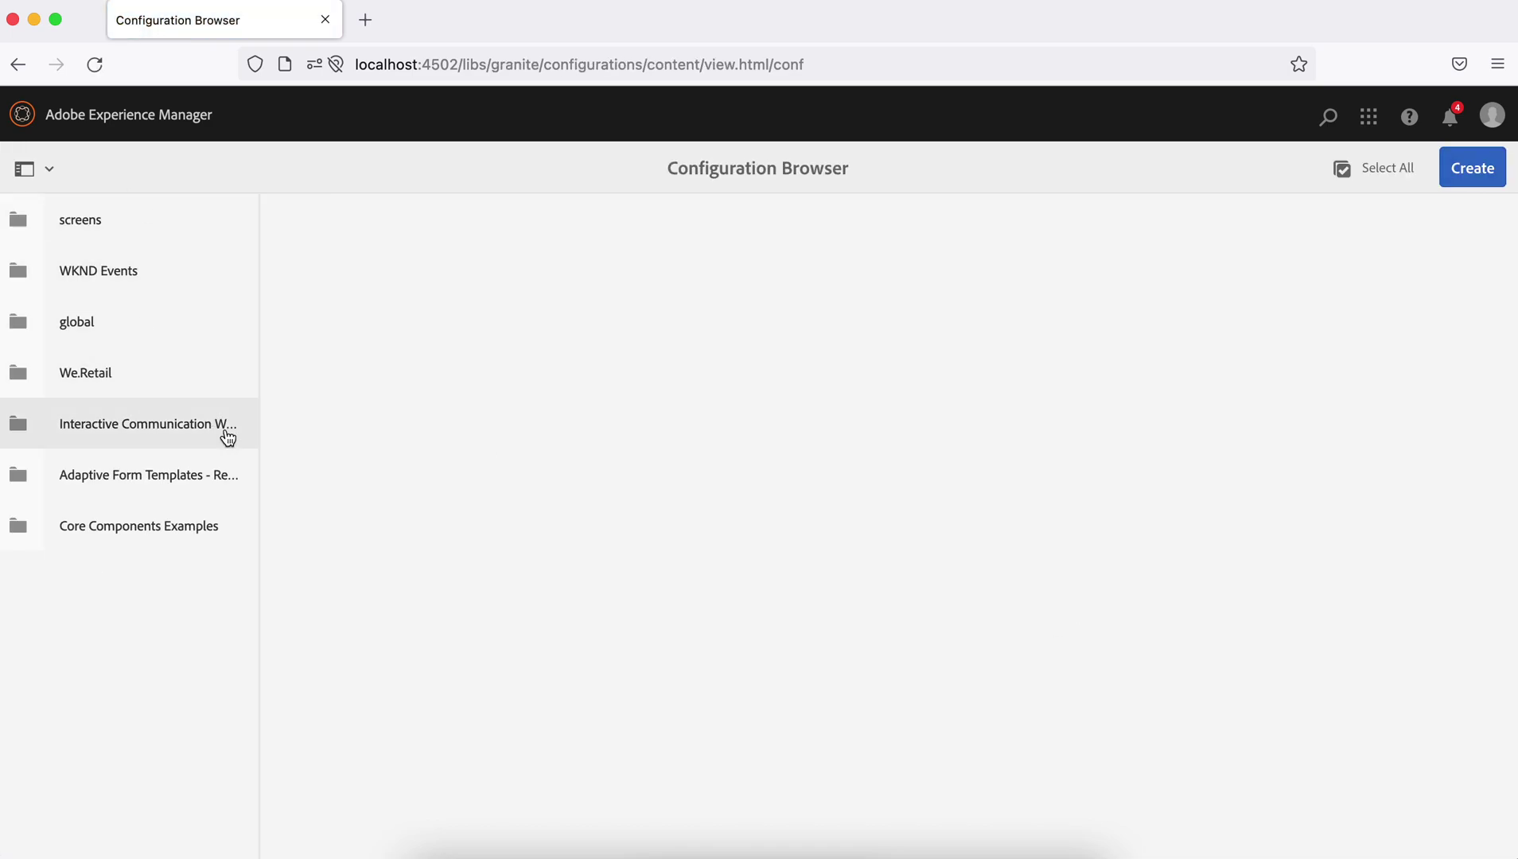
left_click(1464, 169)
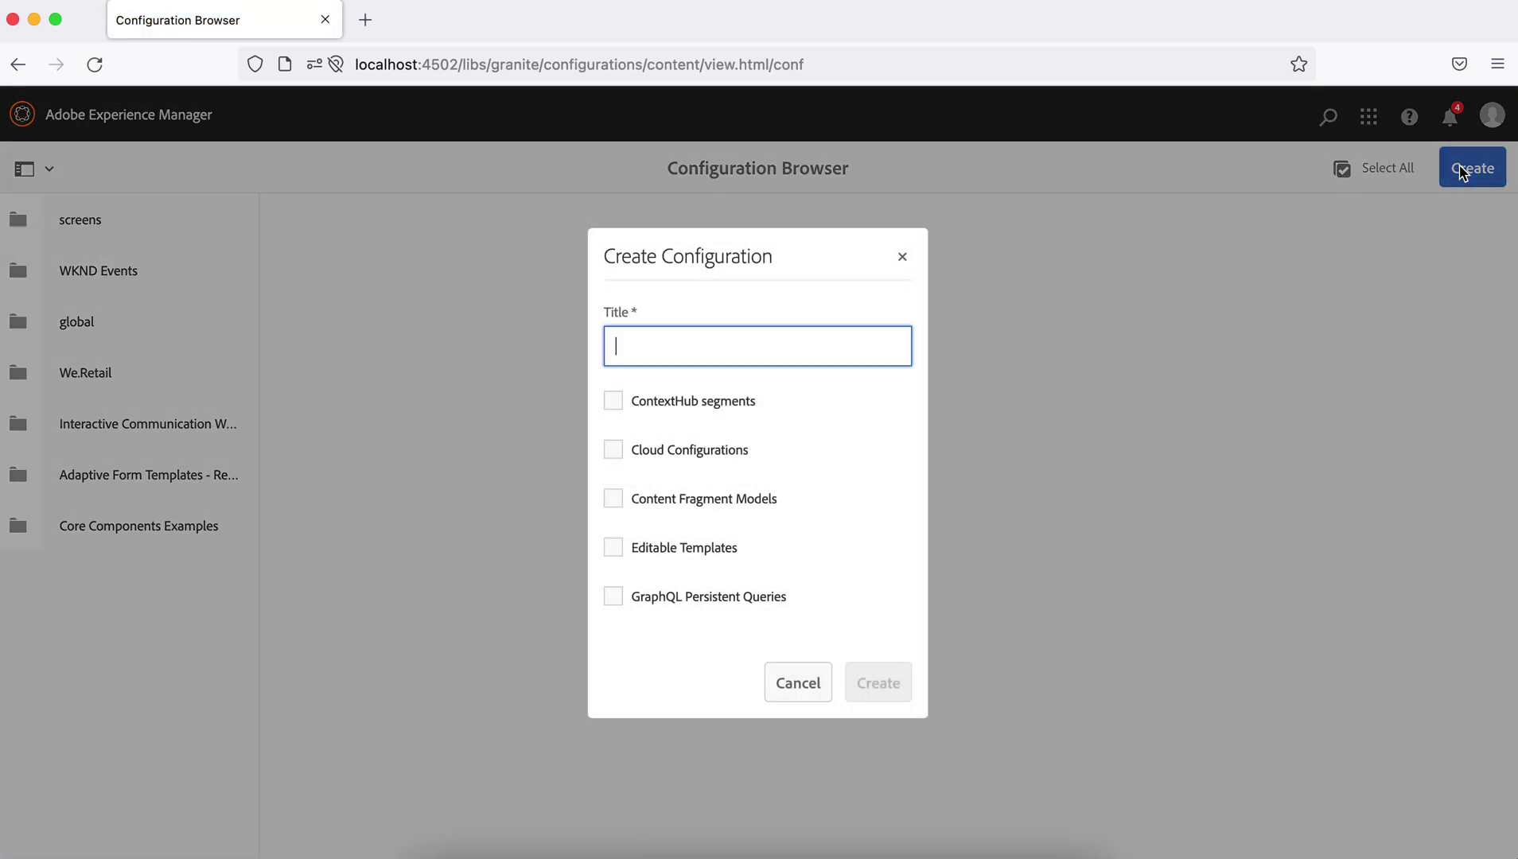
type("geej")
type("ksfo")
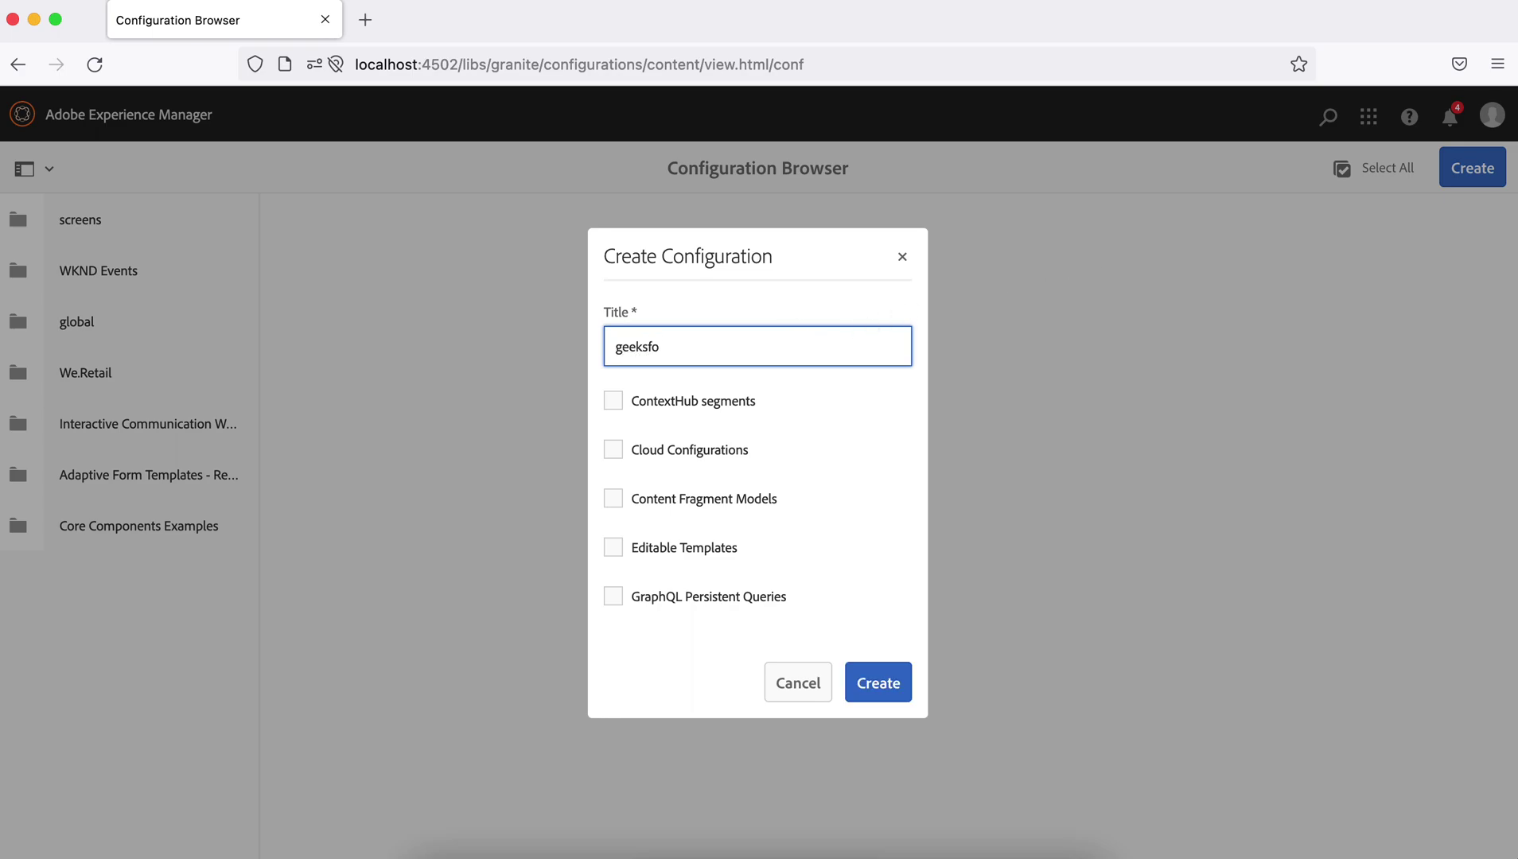
key("BackSpace")
type("or")
type("ms")
Enable all five features, including Editable Templates, and create the configuration
left_click(613, 400)
left_click(613, 449)
left_click(617, 499)
left_click(618, 548)
left_click(614, 595)
left_click(860, 687)
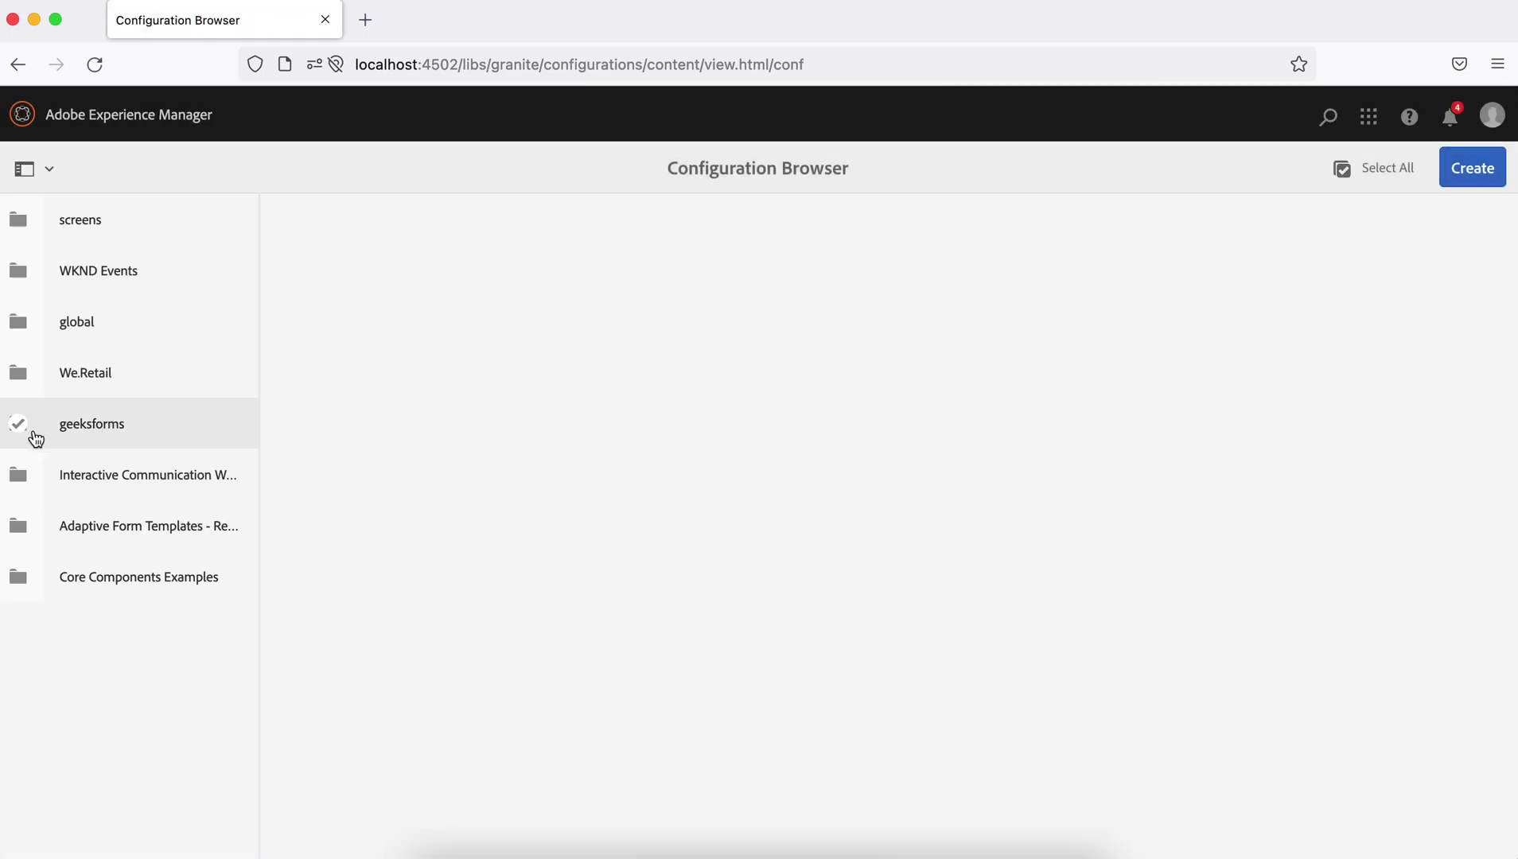
left_click(19, 424)
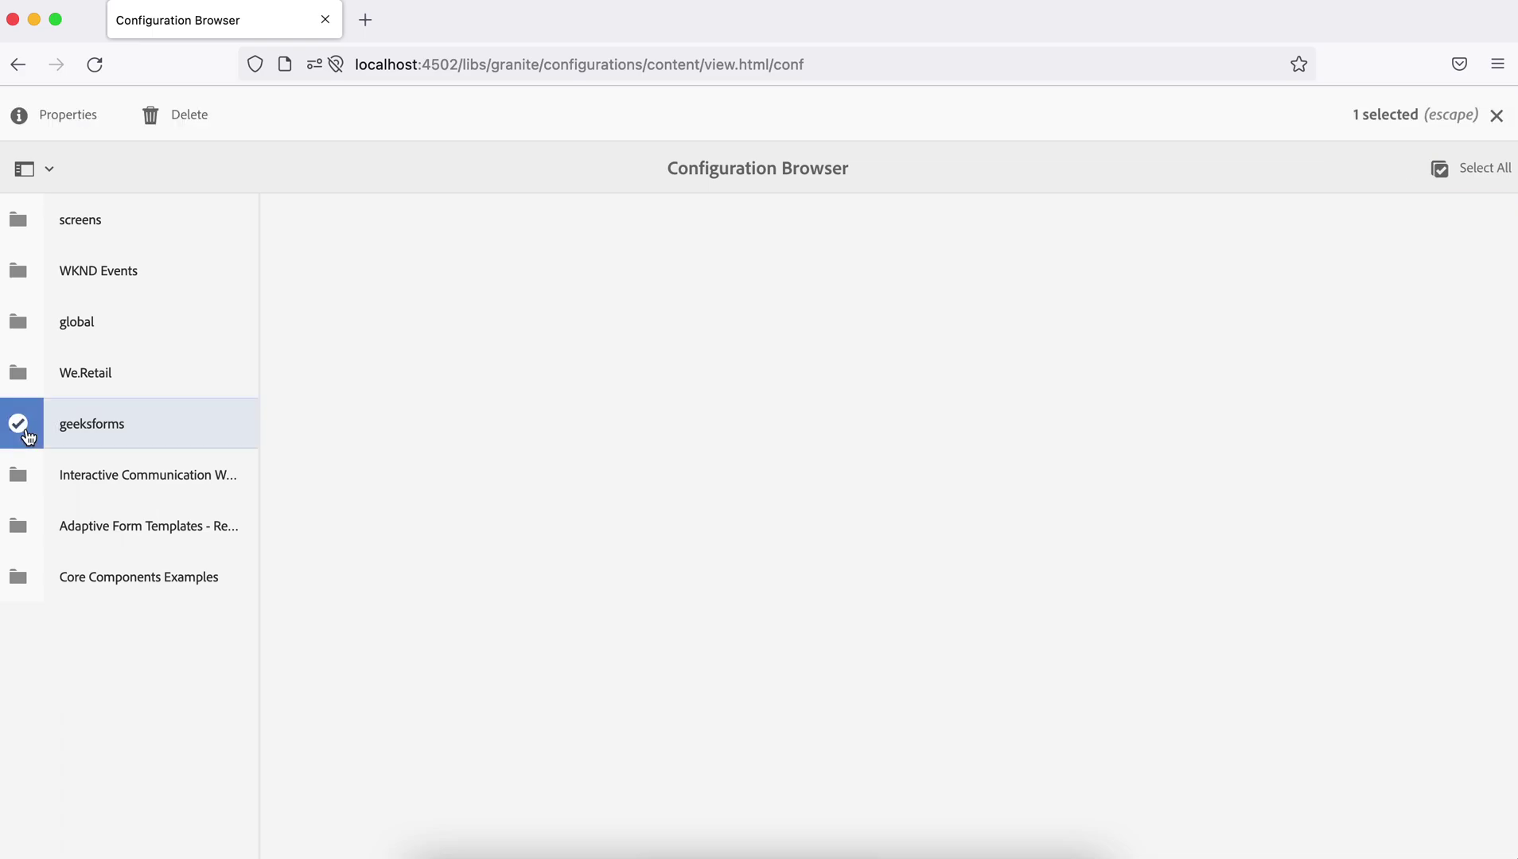
Change the geeksforms configuration's title in Properties to 'Geeks Forms' and save
left_click(57, 127)
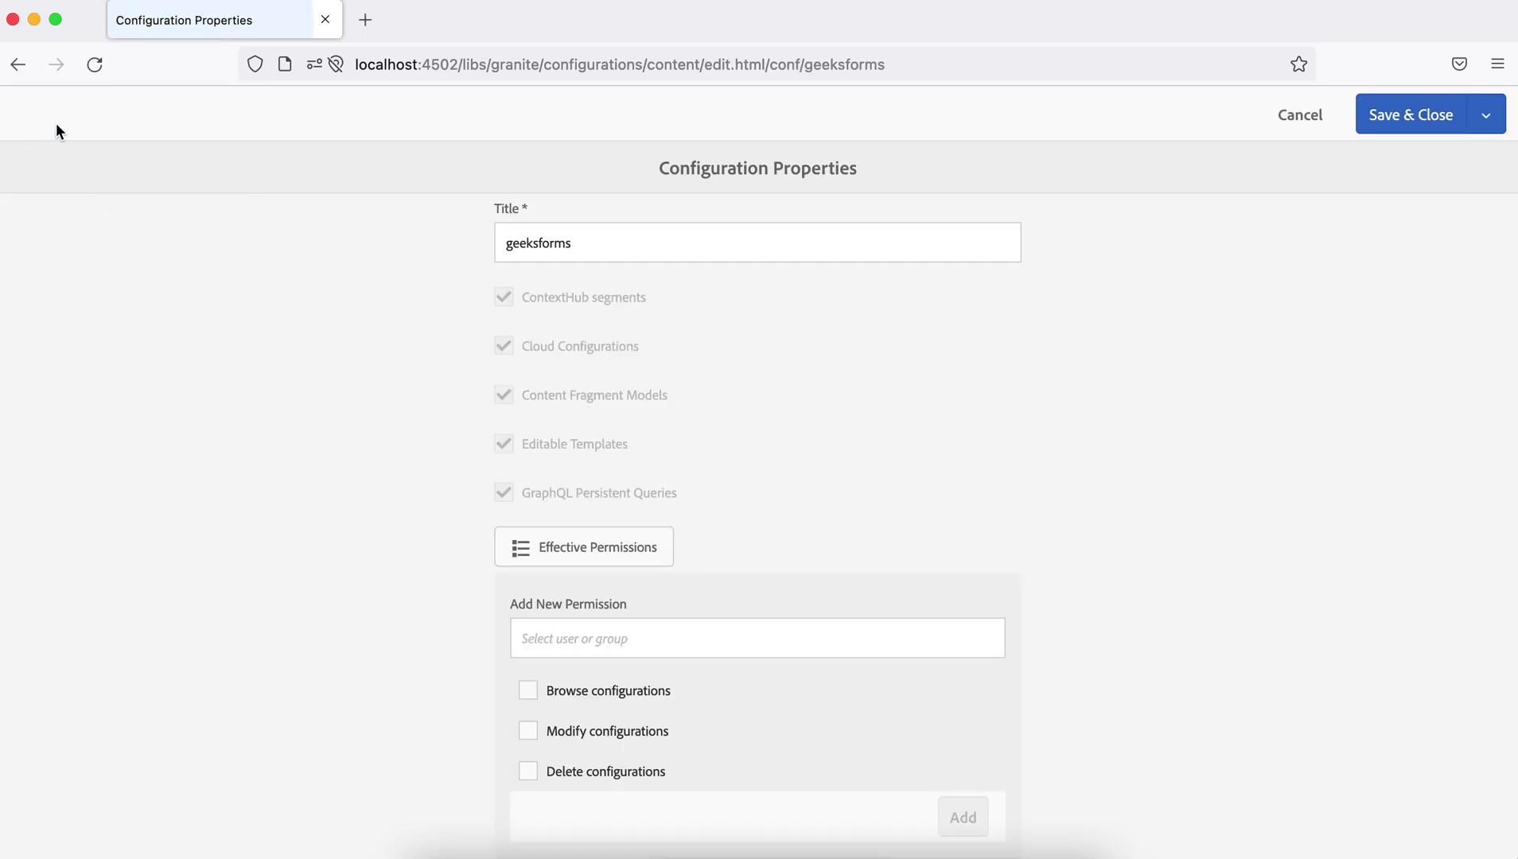
left_click(596, 246)
key("BackSpace")
key("BackSpace")
key("BackSpace")
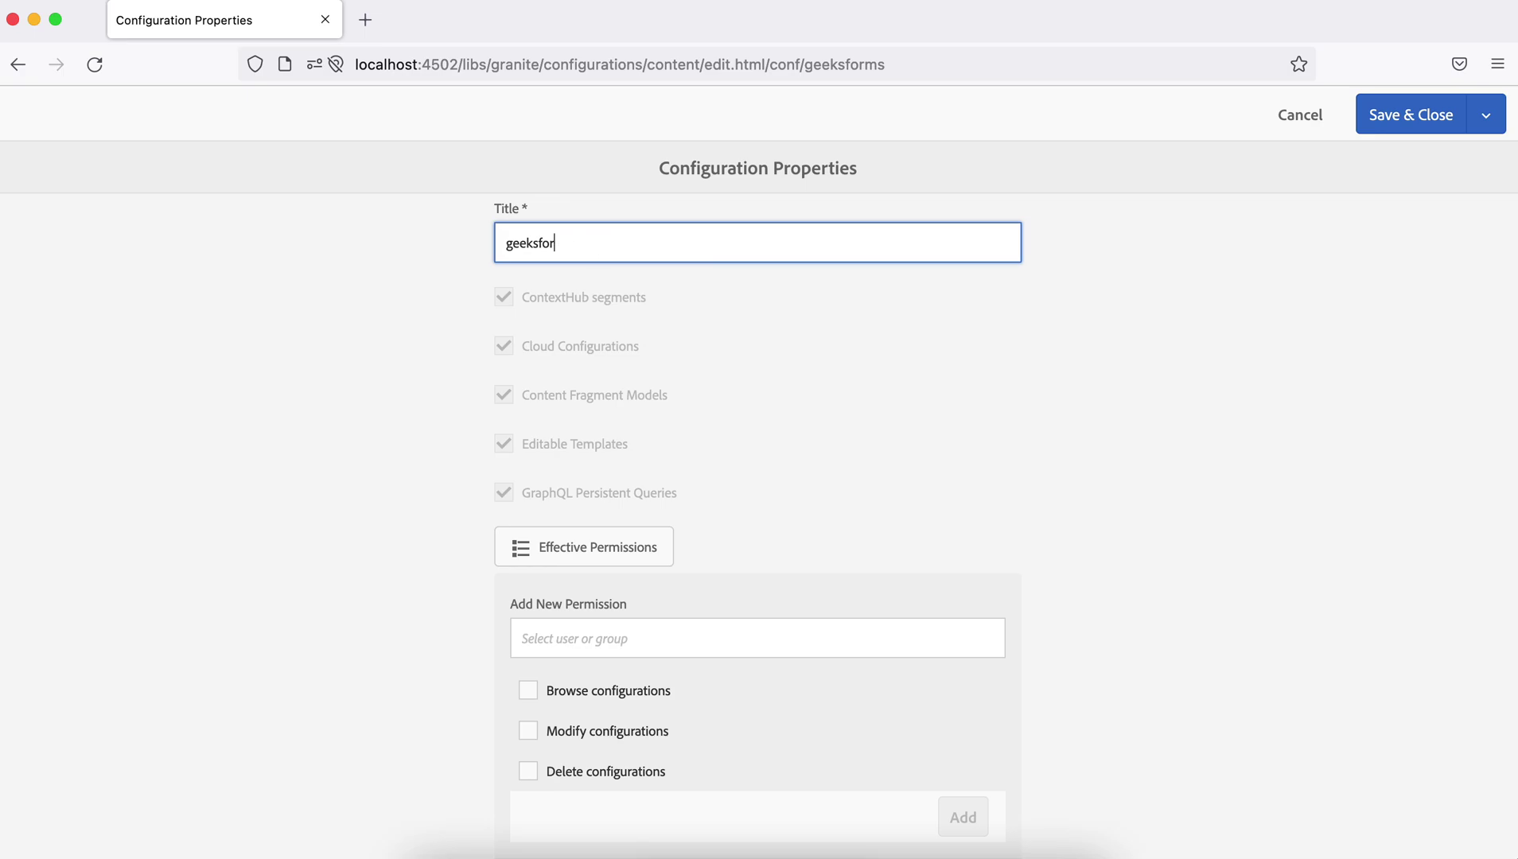
key("BackSpace")
key("BackSpace")
key("BackSpace")
key("BackSpace")
key("BackSpace")
key("BackSpace")
key("BackSpace")
type("G")
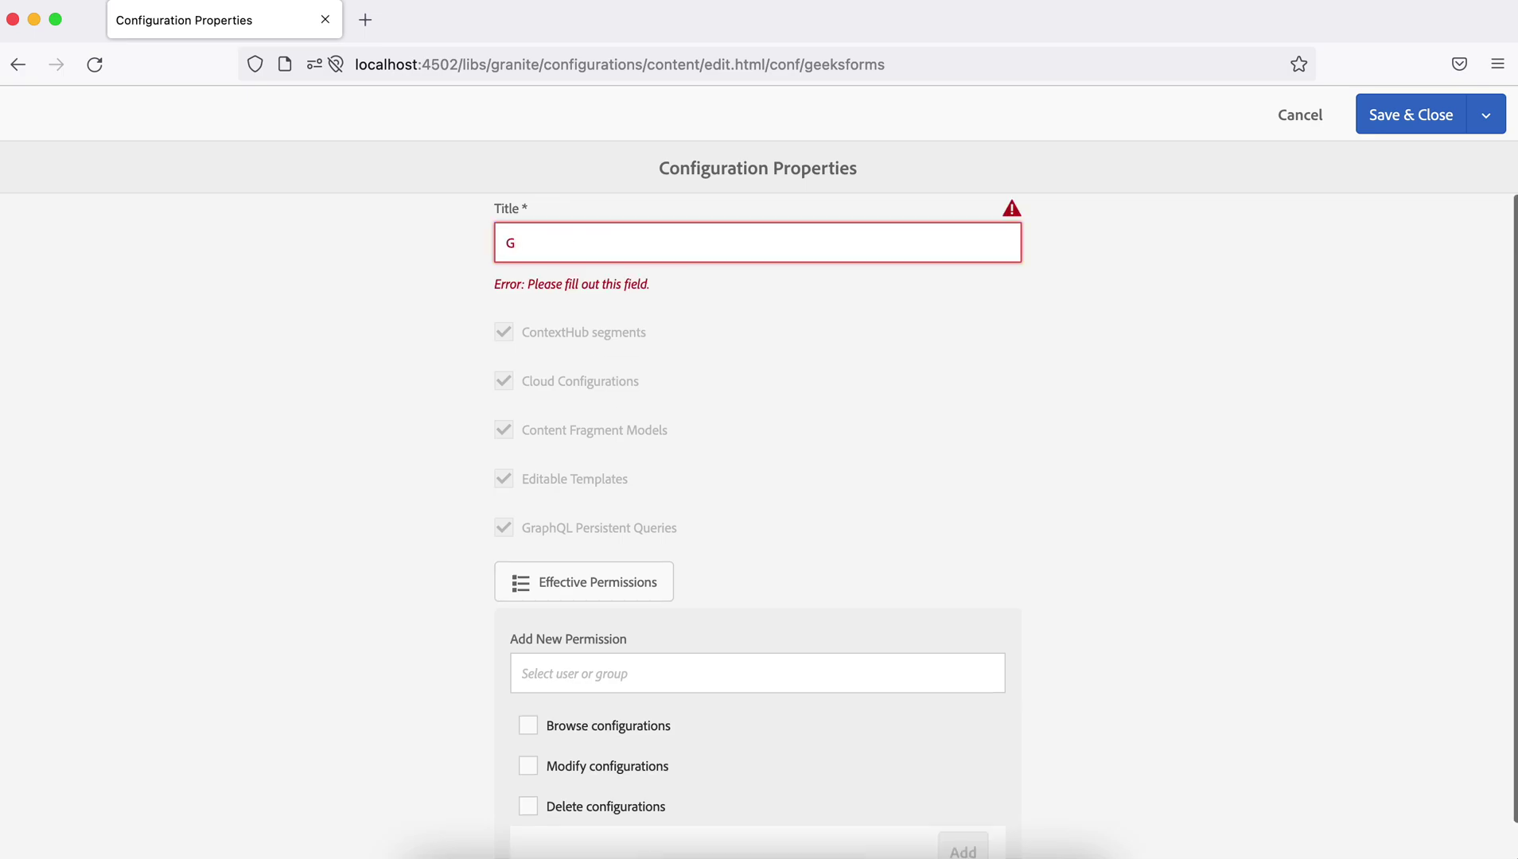
type("eeks Forms")
left_click(1400, 115)
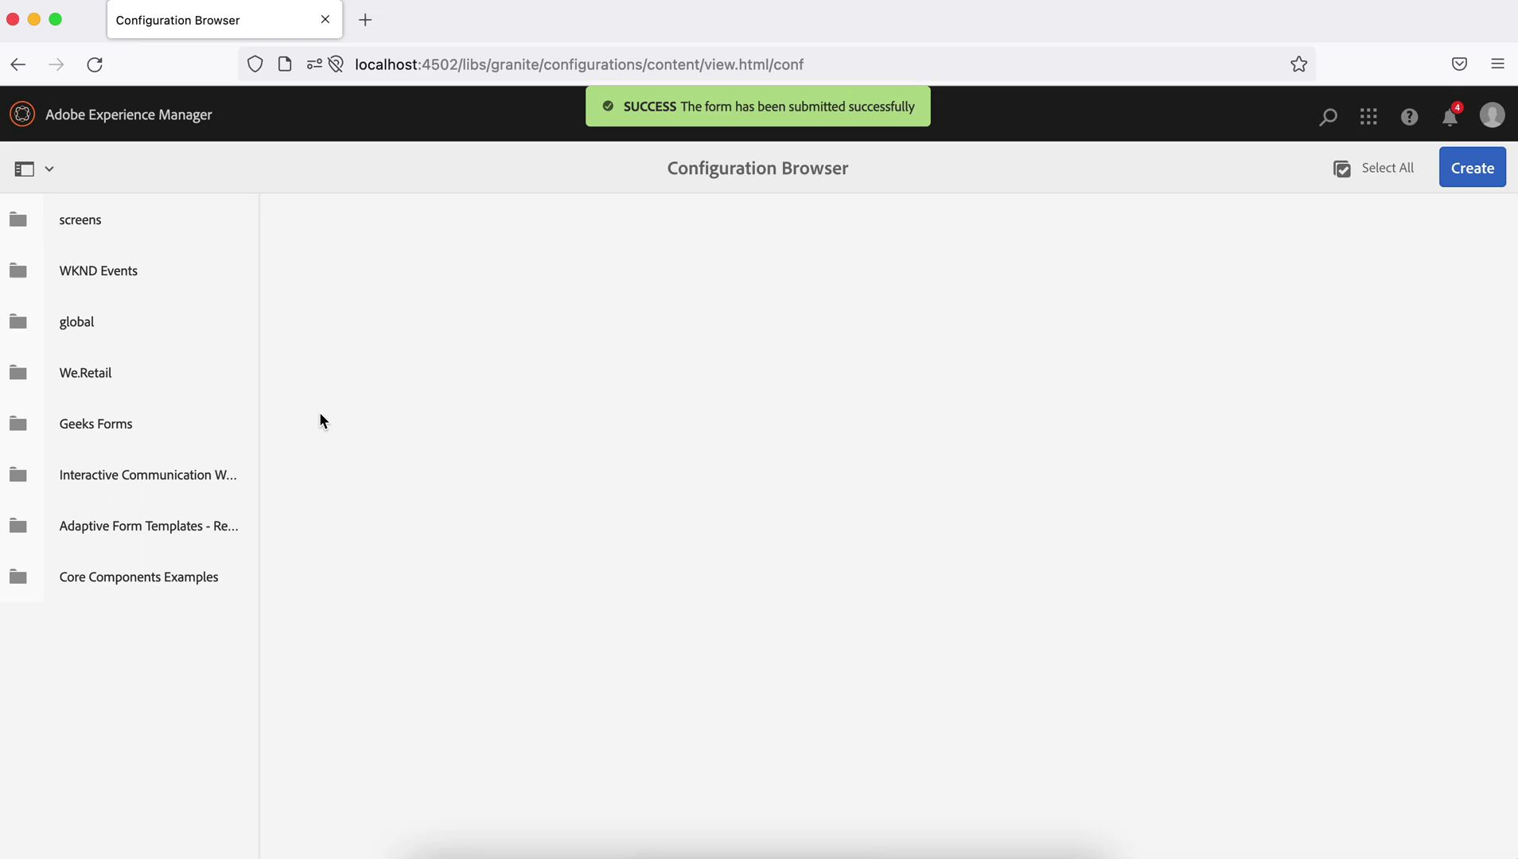
From Tools > Templates, open the Geeks Forms folder and begin a new template
left_click(93, 121)
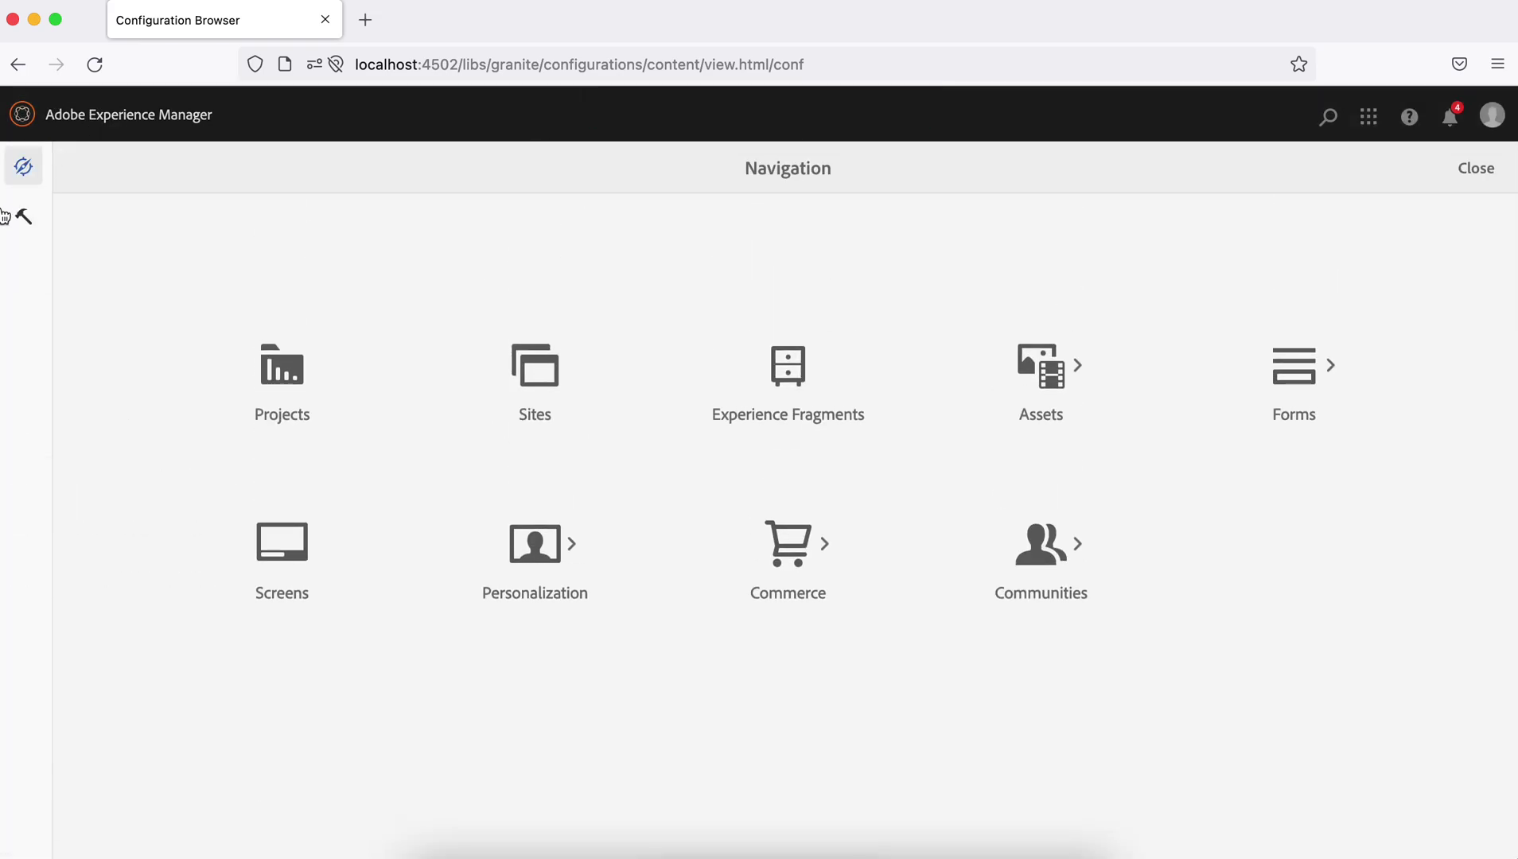
left_click(23, 216)
left_click(1302, 374)
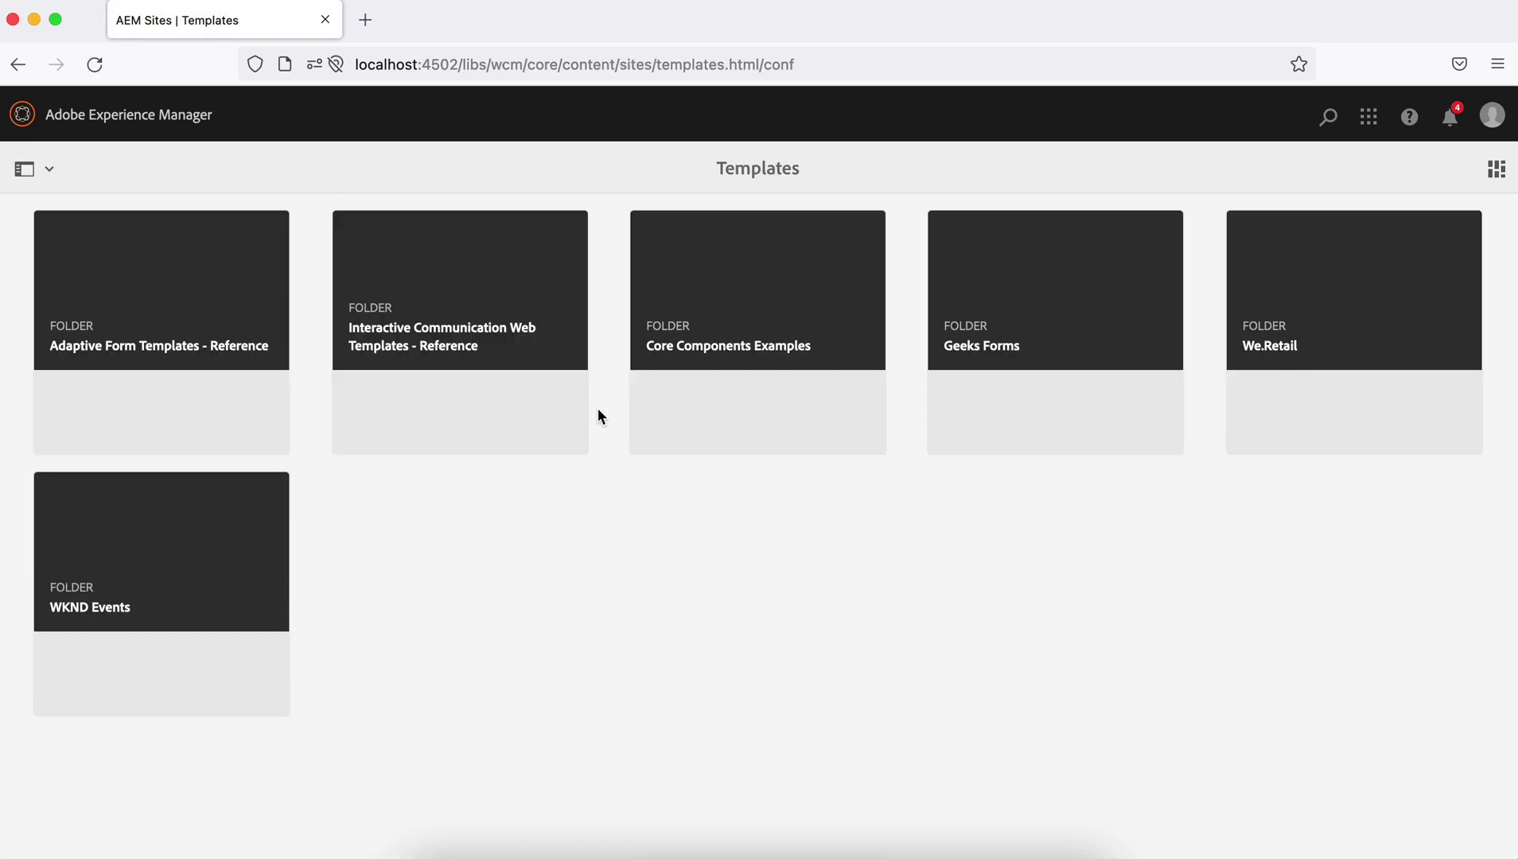
left_click(1035, 326)
left_click(1438, 169)
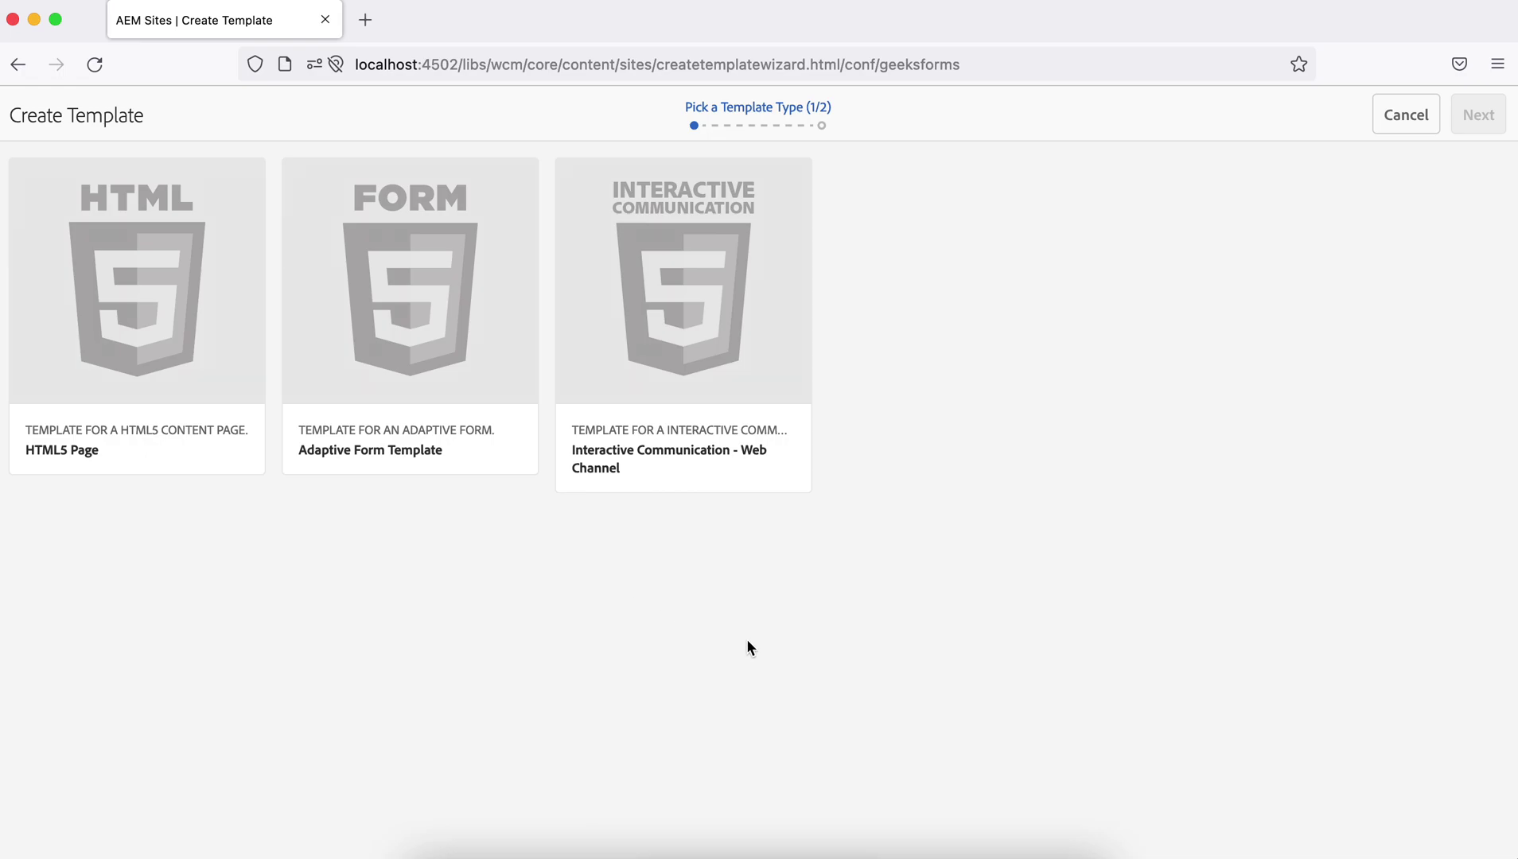
Create an Adaptive Form Template titled 'Geeks Form Template'
left_click(411, 322)
left_click(1487, 132)
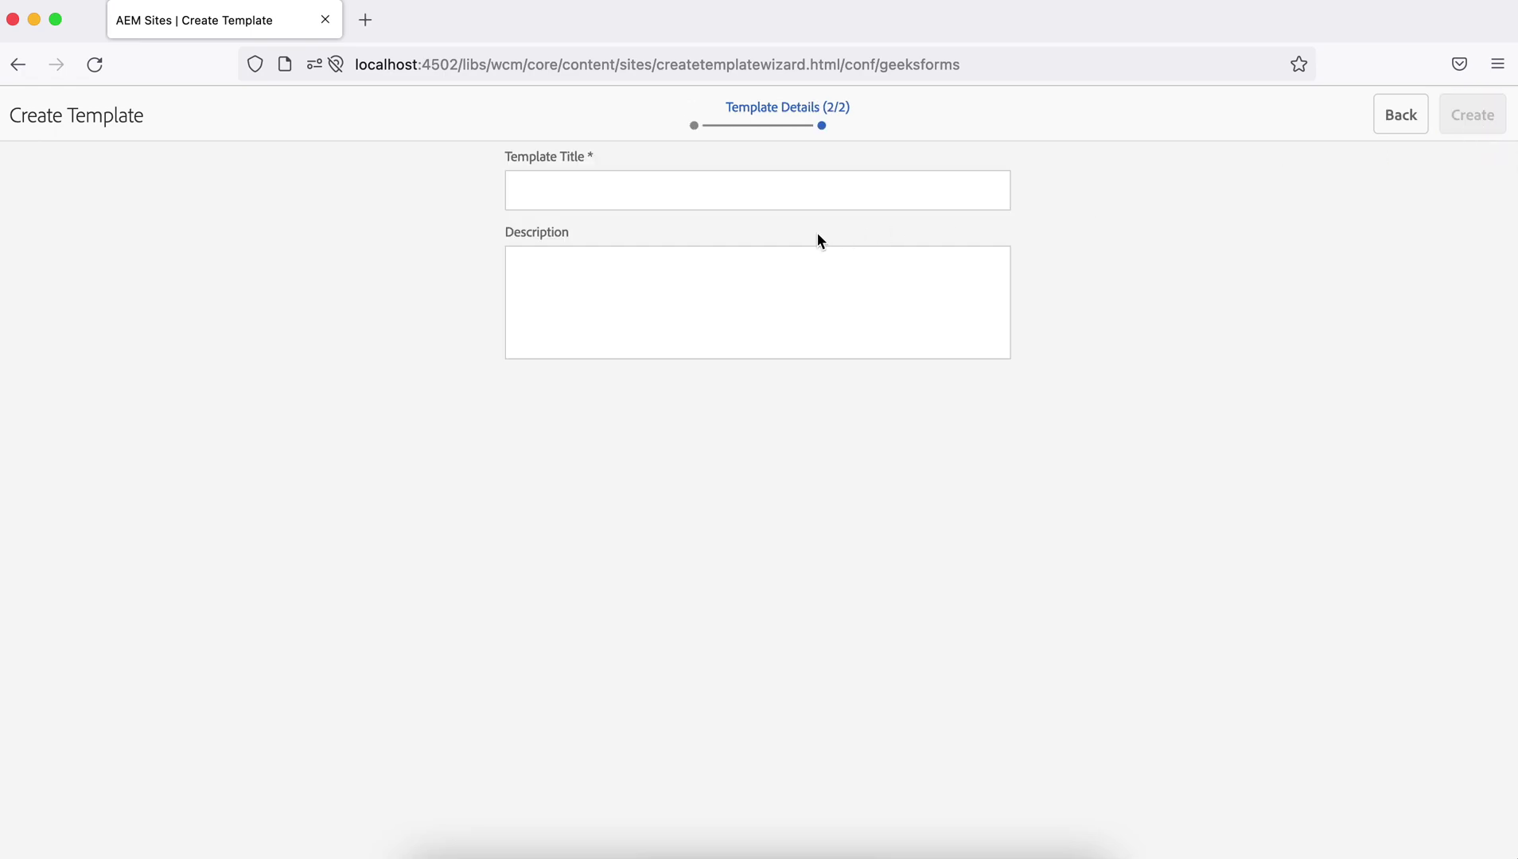
left_click(795, 200)
type("Geeks Form")
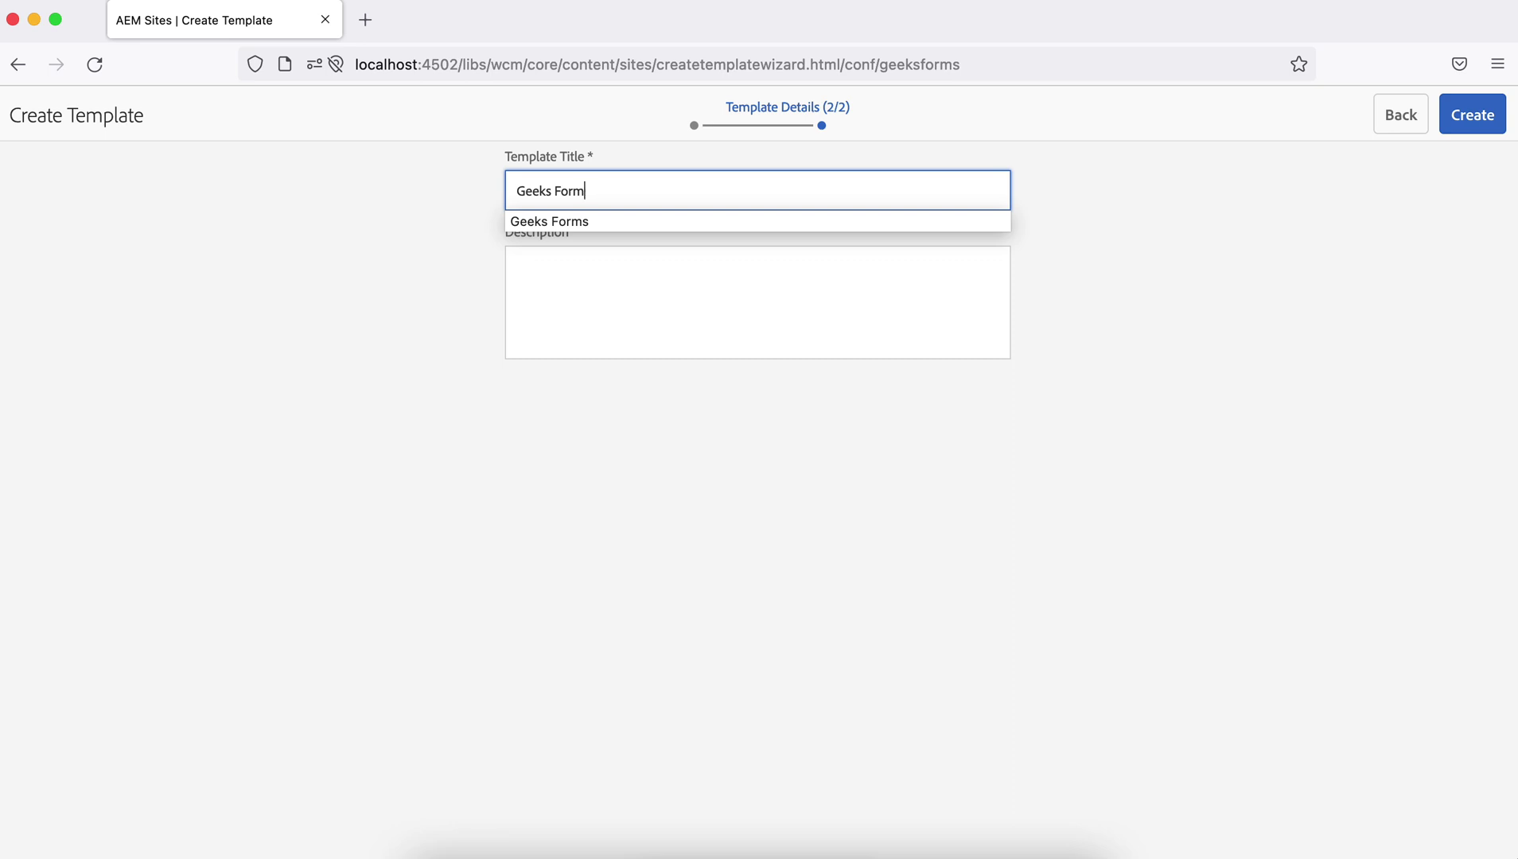
type("s Temn")
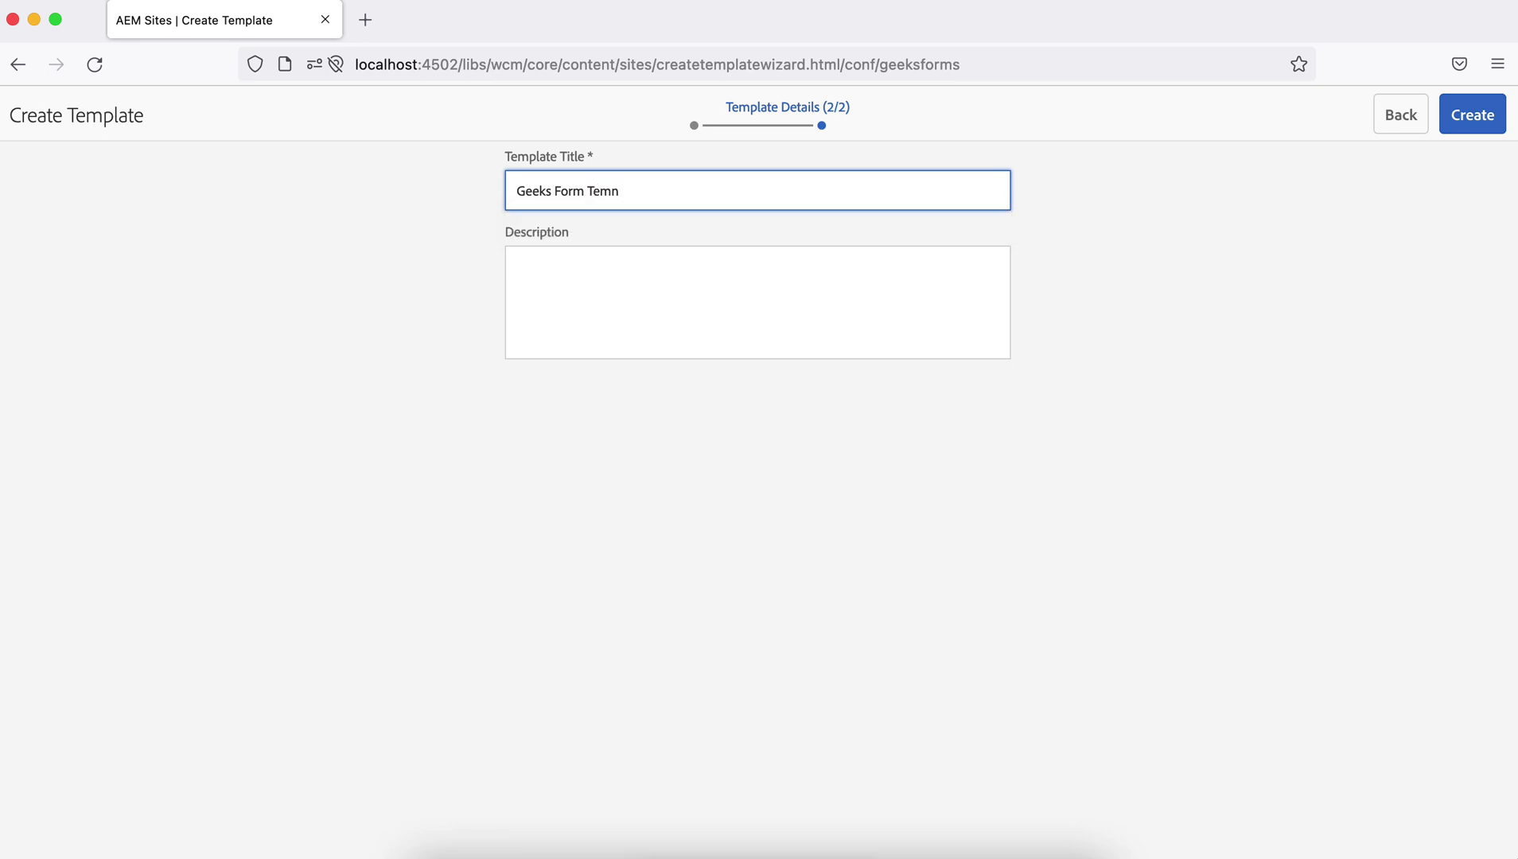
key("BackSpace")
type("plate")
left_click(1475, 121)
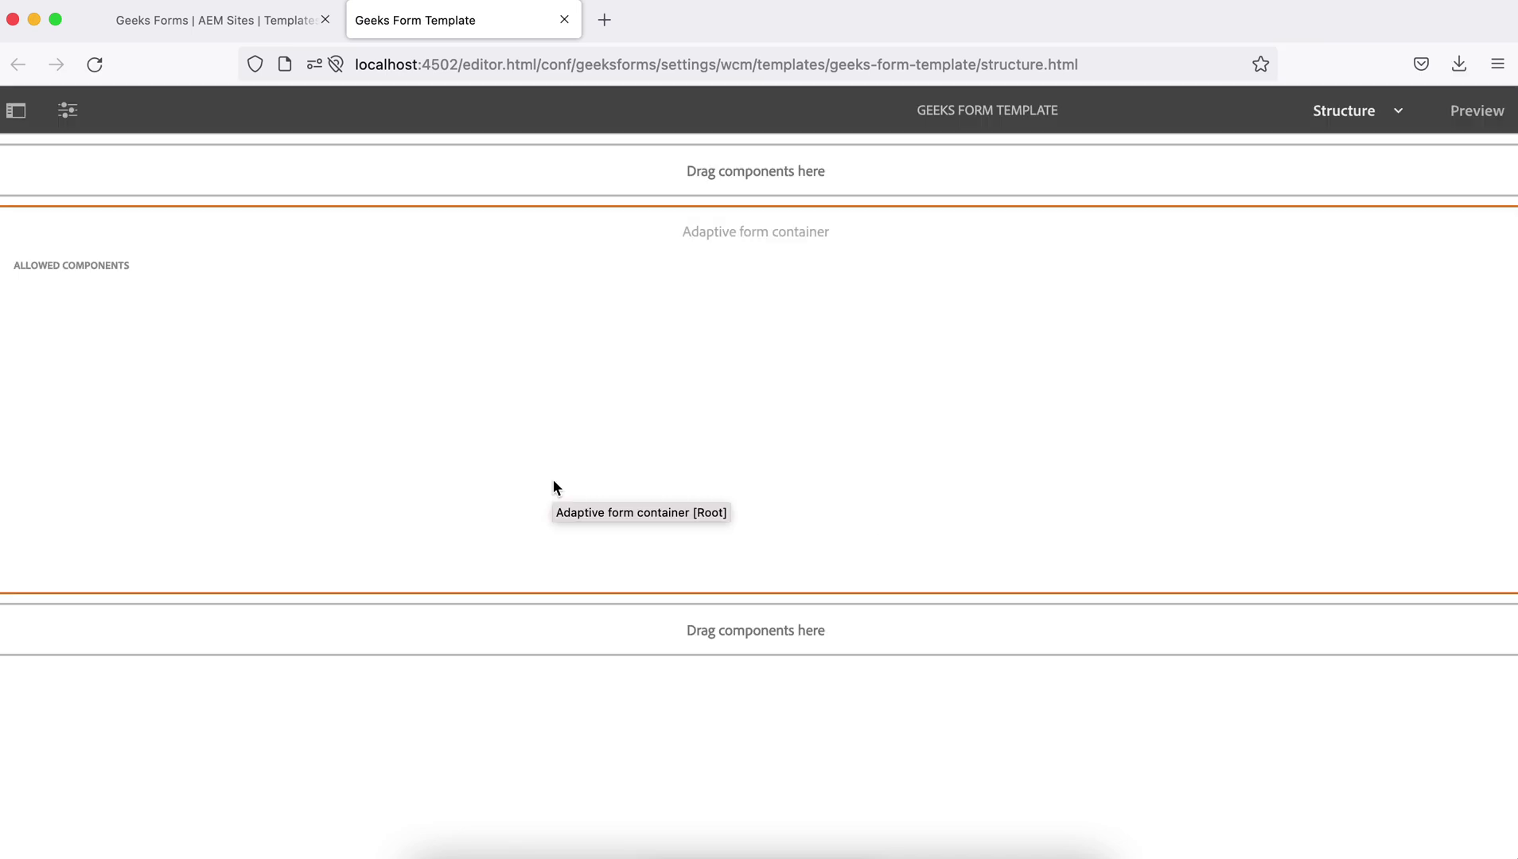
Add the Header component at the top of the template structure
left_click(12, 109)
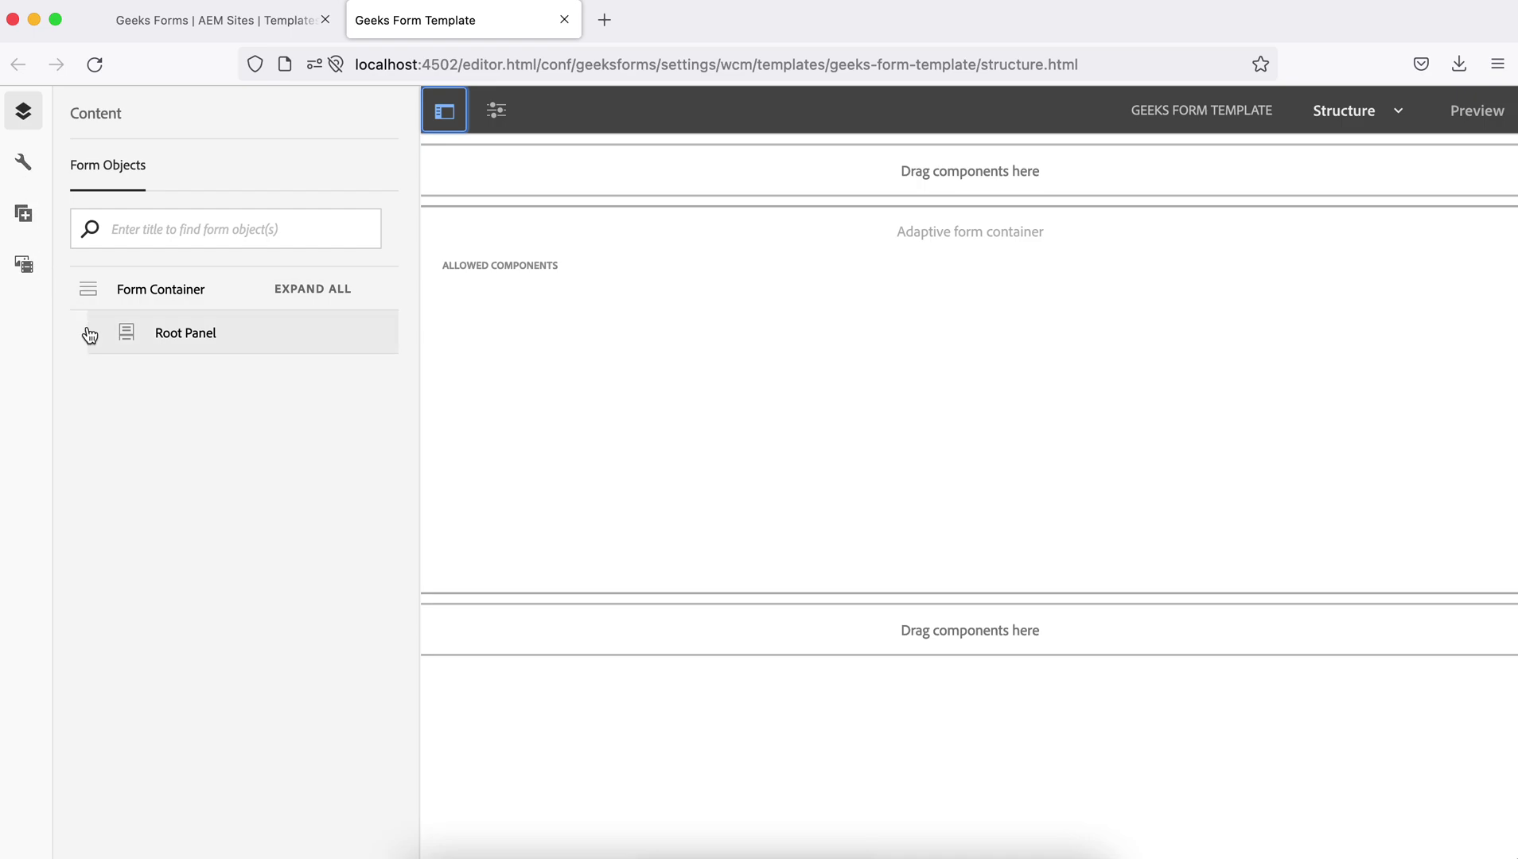
left_click(23, 216)
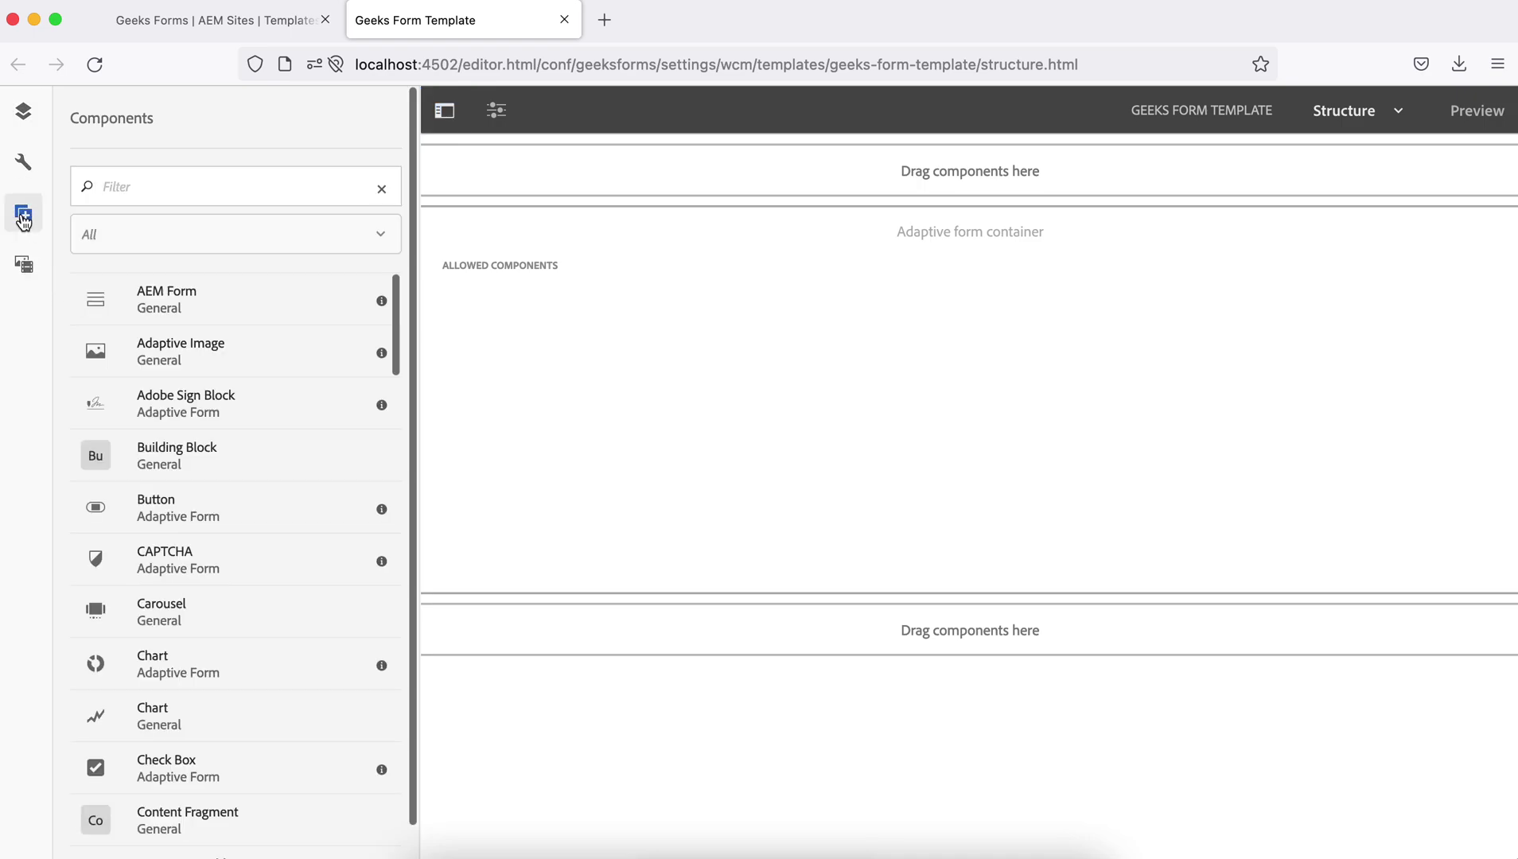
left_click(170, 186)
type("head")
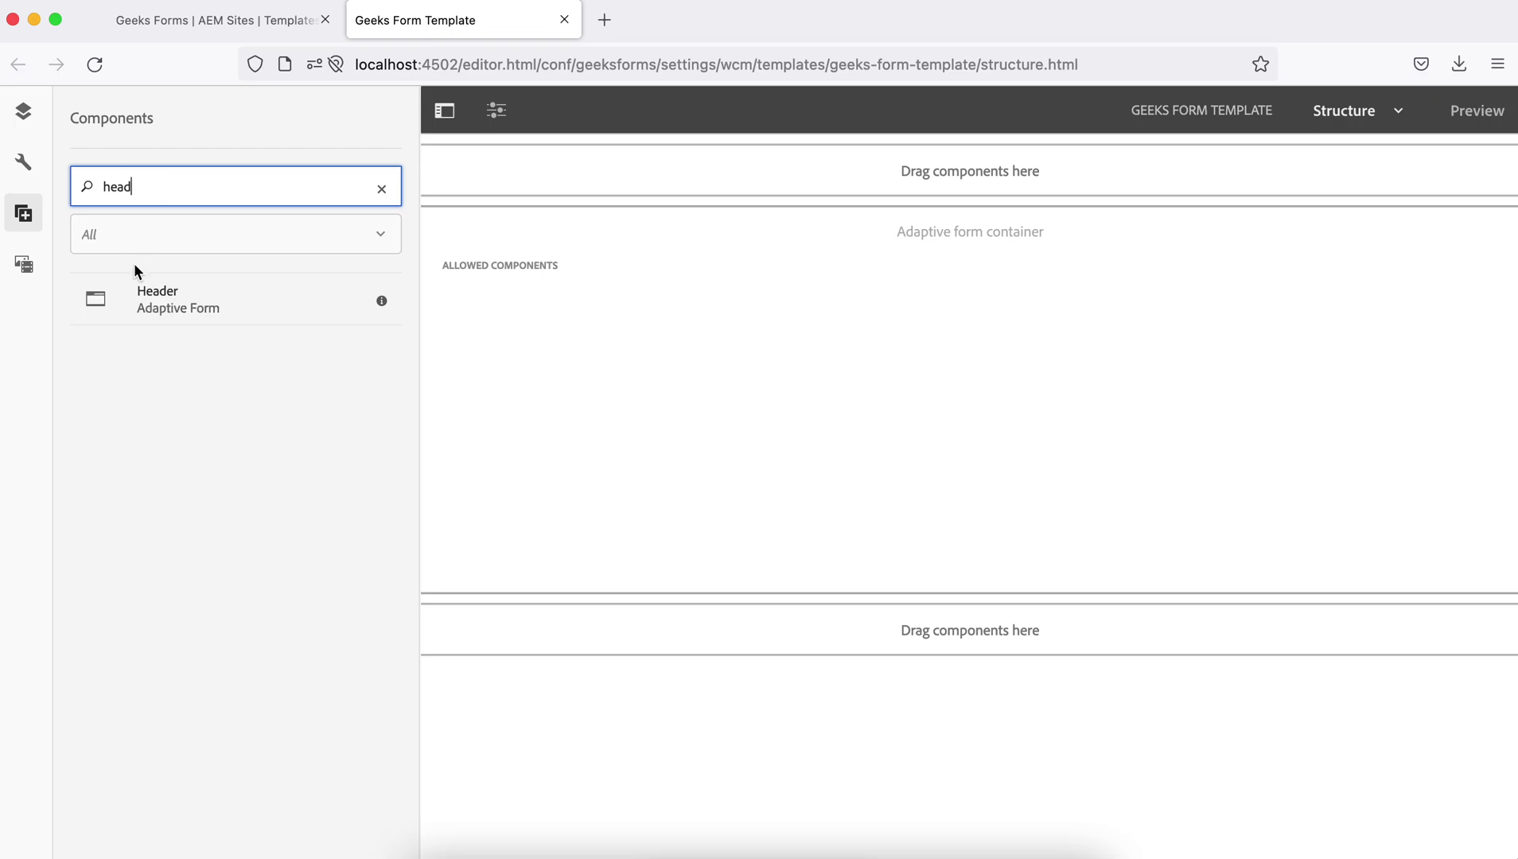
left_click_drag(153, 299, 794, 185)
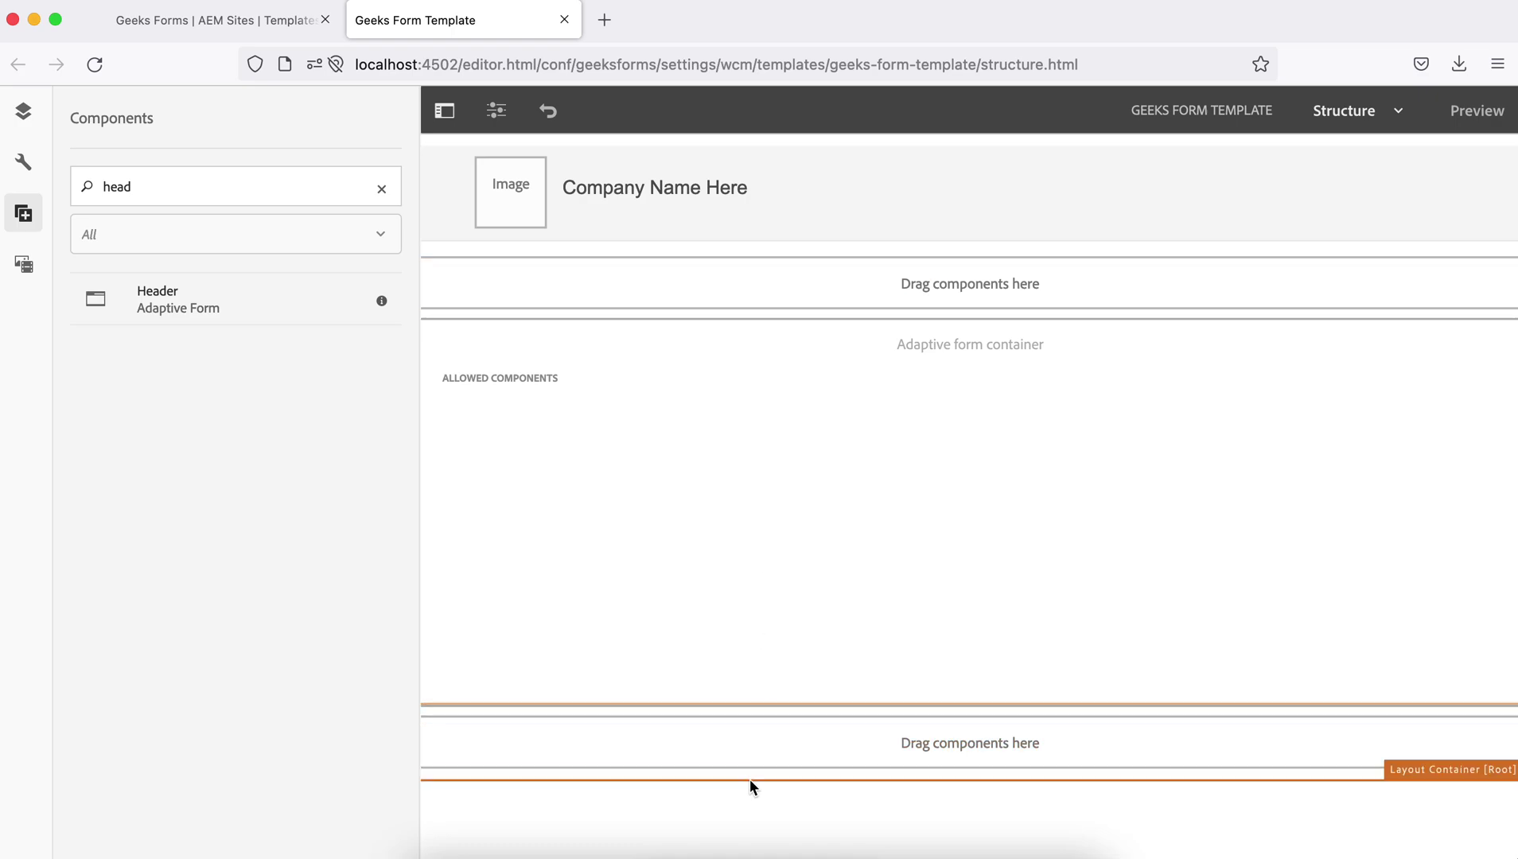
Add the Footer component into the bottom drop zone
left_click(152, 187)
key("BackSpace")
key("BackSpace")
key("BackSpace")
key("BackSpace")
type("foote")
key("Tab")
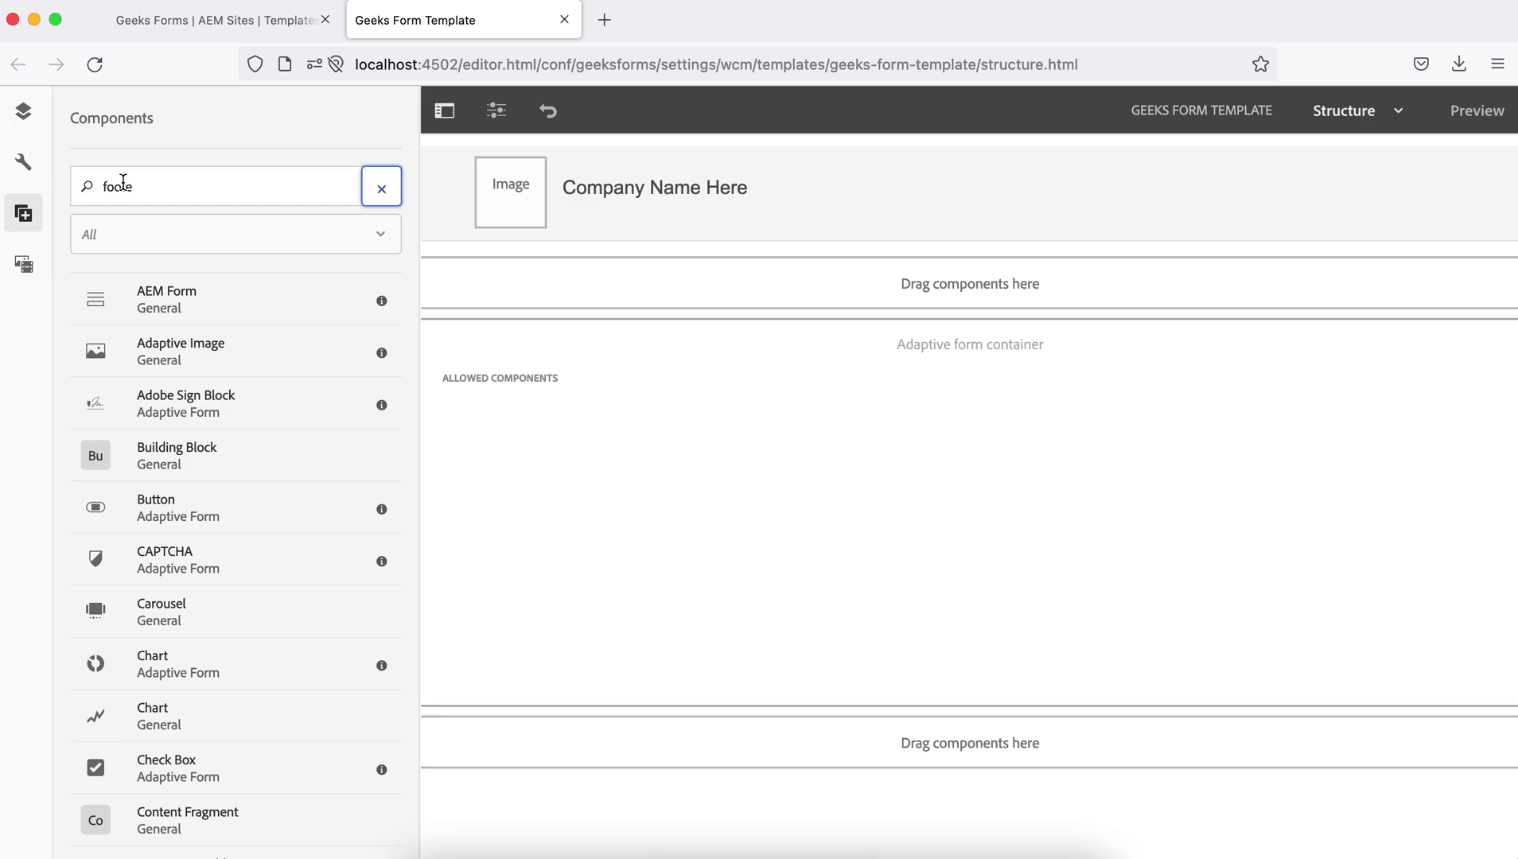
left_click(163, 185)
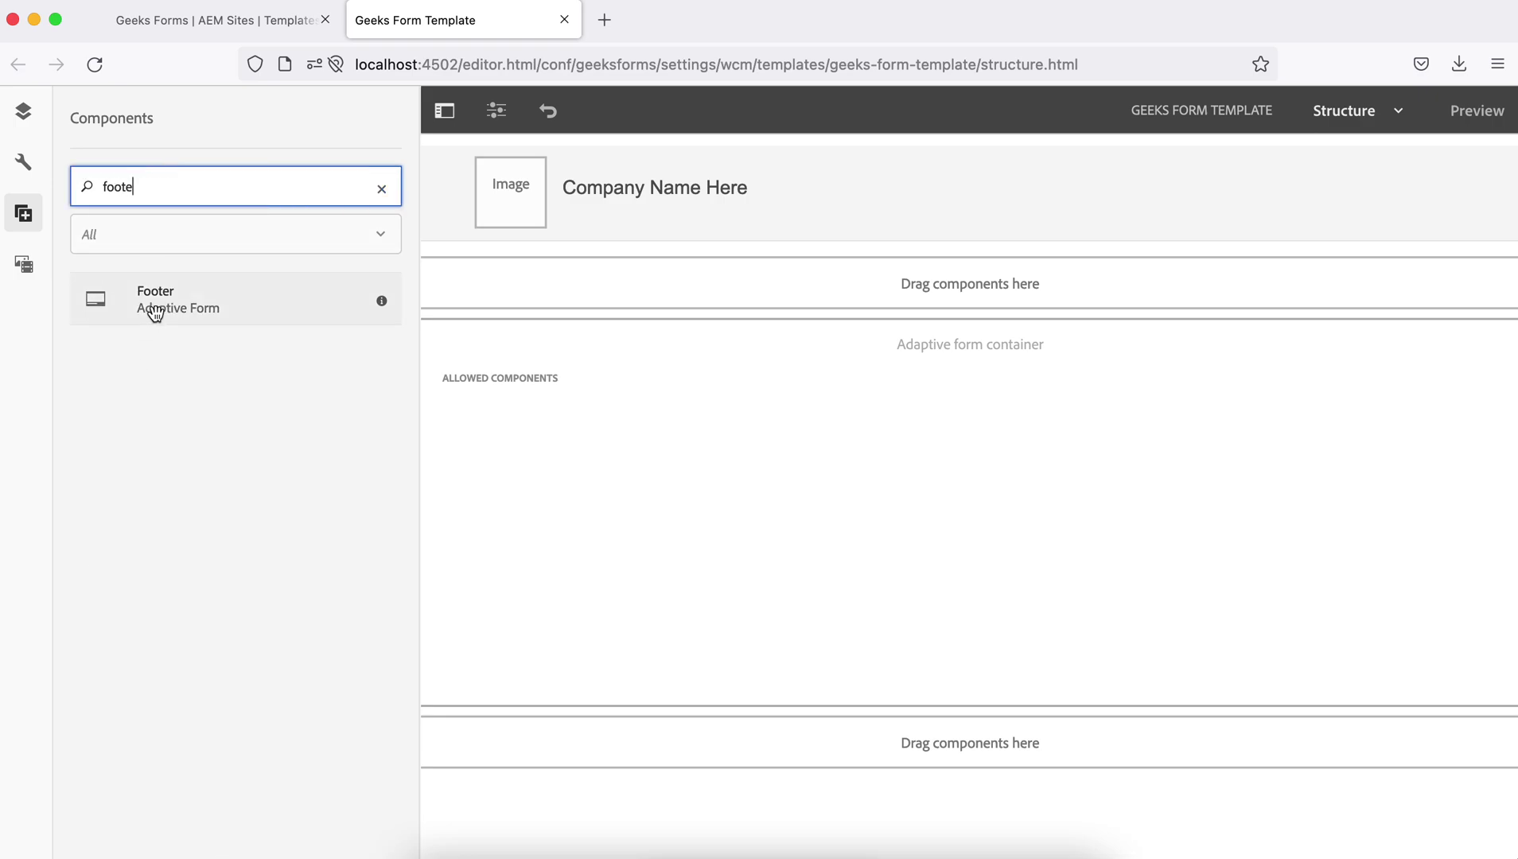
left_click_drag(155, 313, 919, 751)
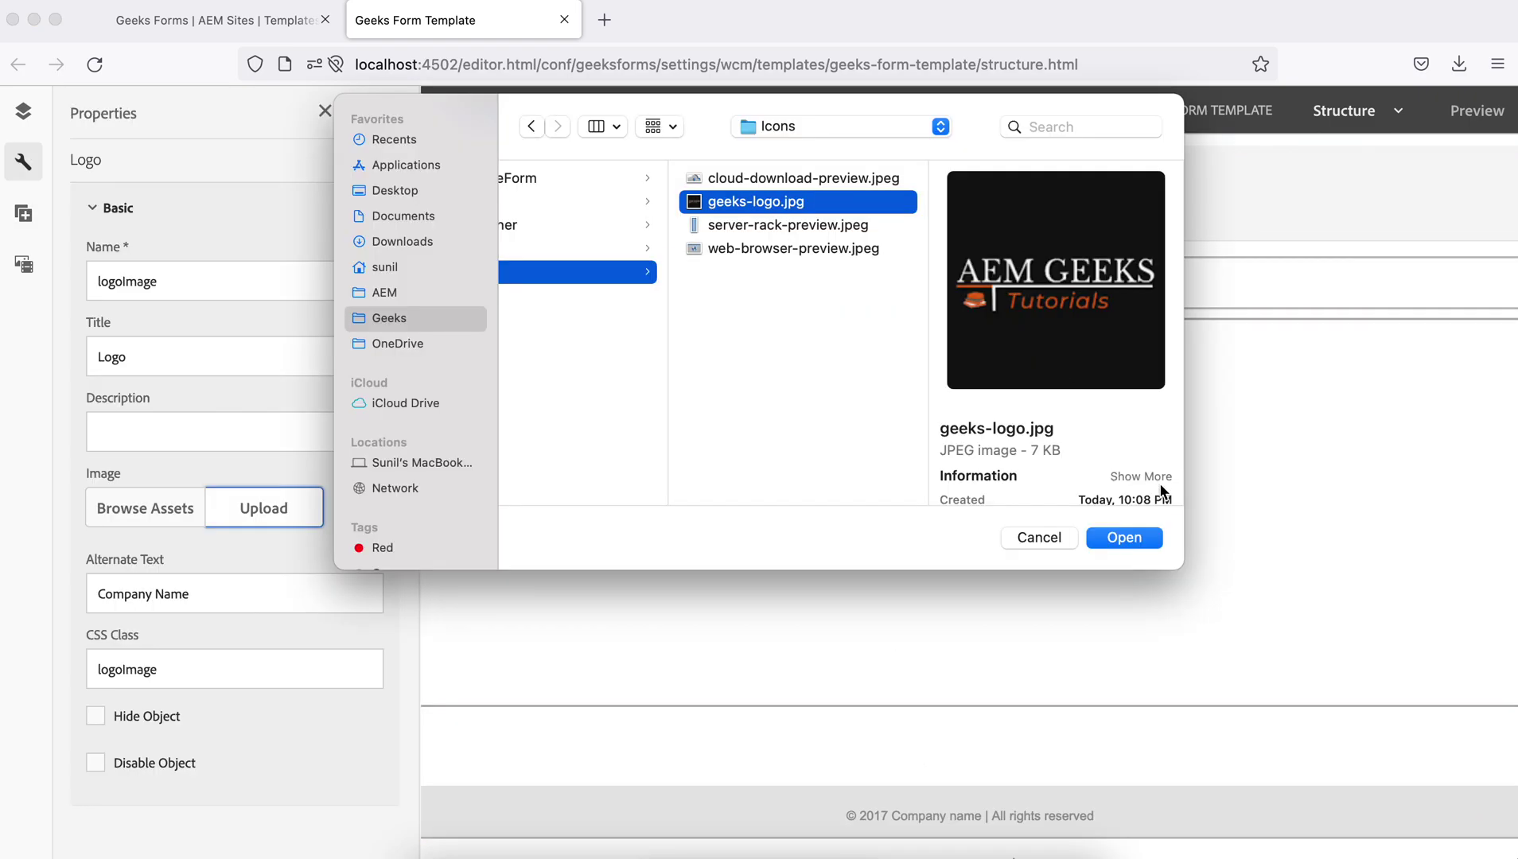
Upload geeks-logo.jpg as the header logo and save the logo properties
left_click(1123, 537)
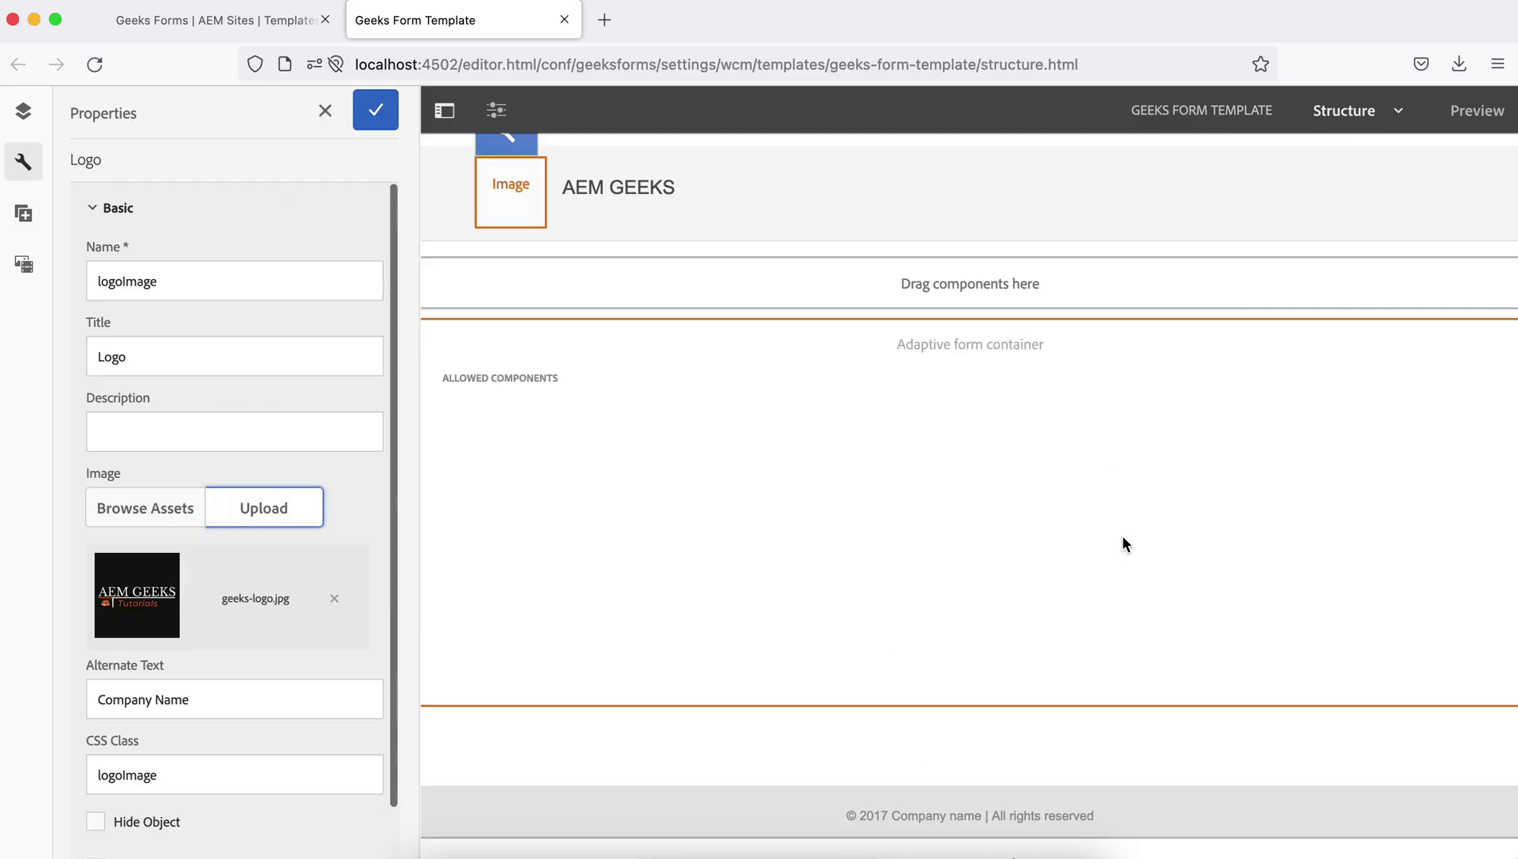
left_click(372, 110)
scroll(657, 556, "down", 1)
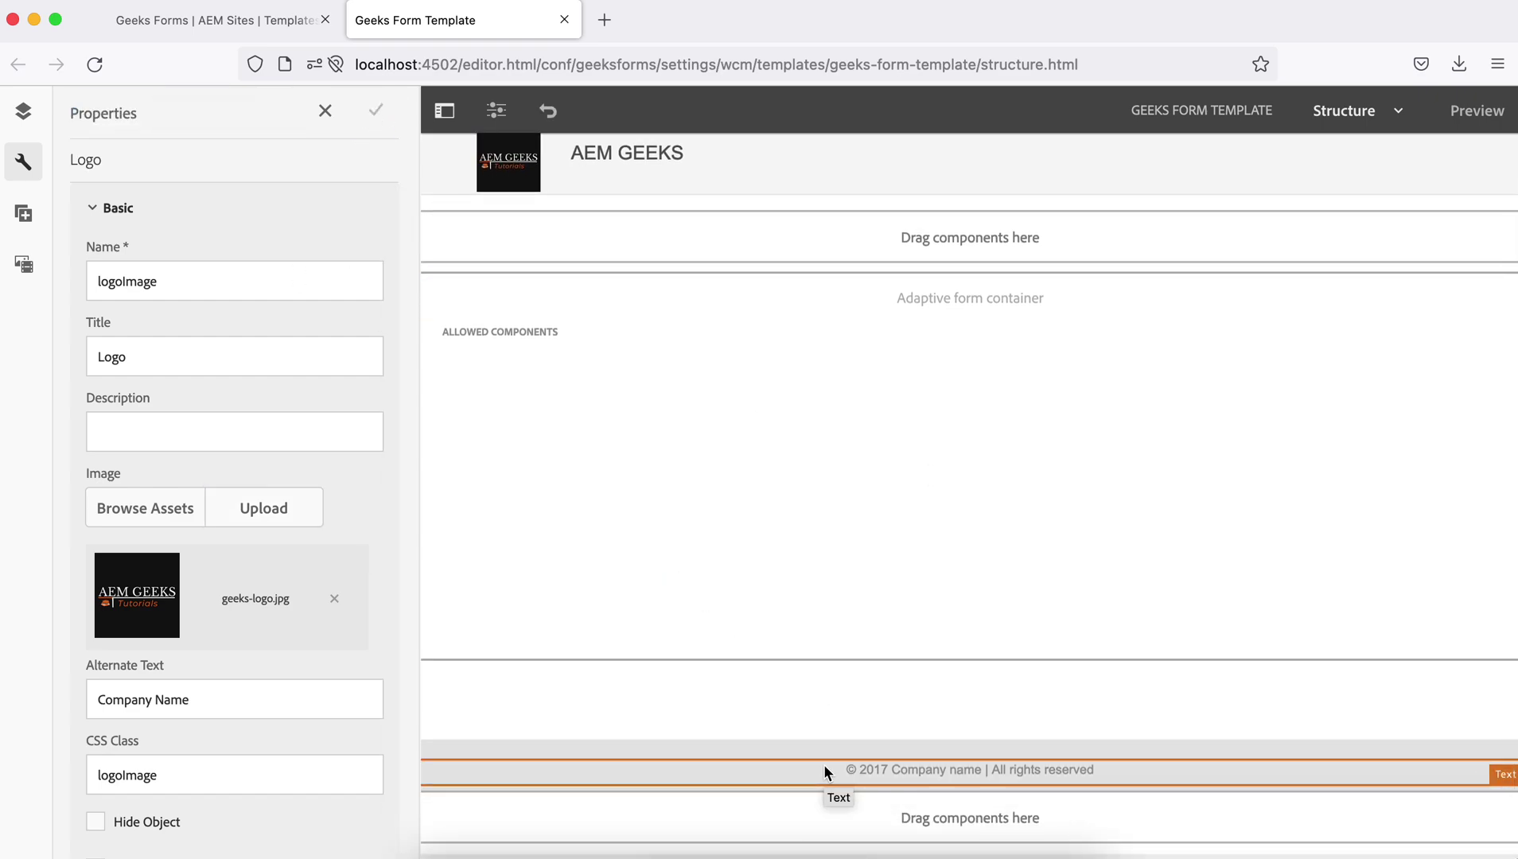
Insert a Title component into the drop zone below the header
left_click(716, 252)
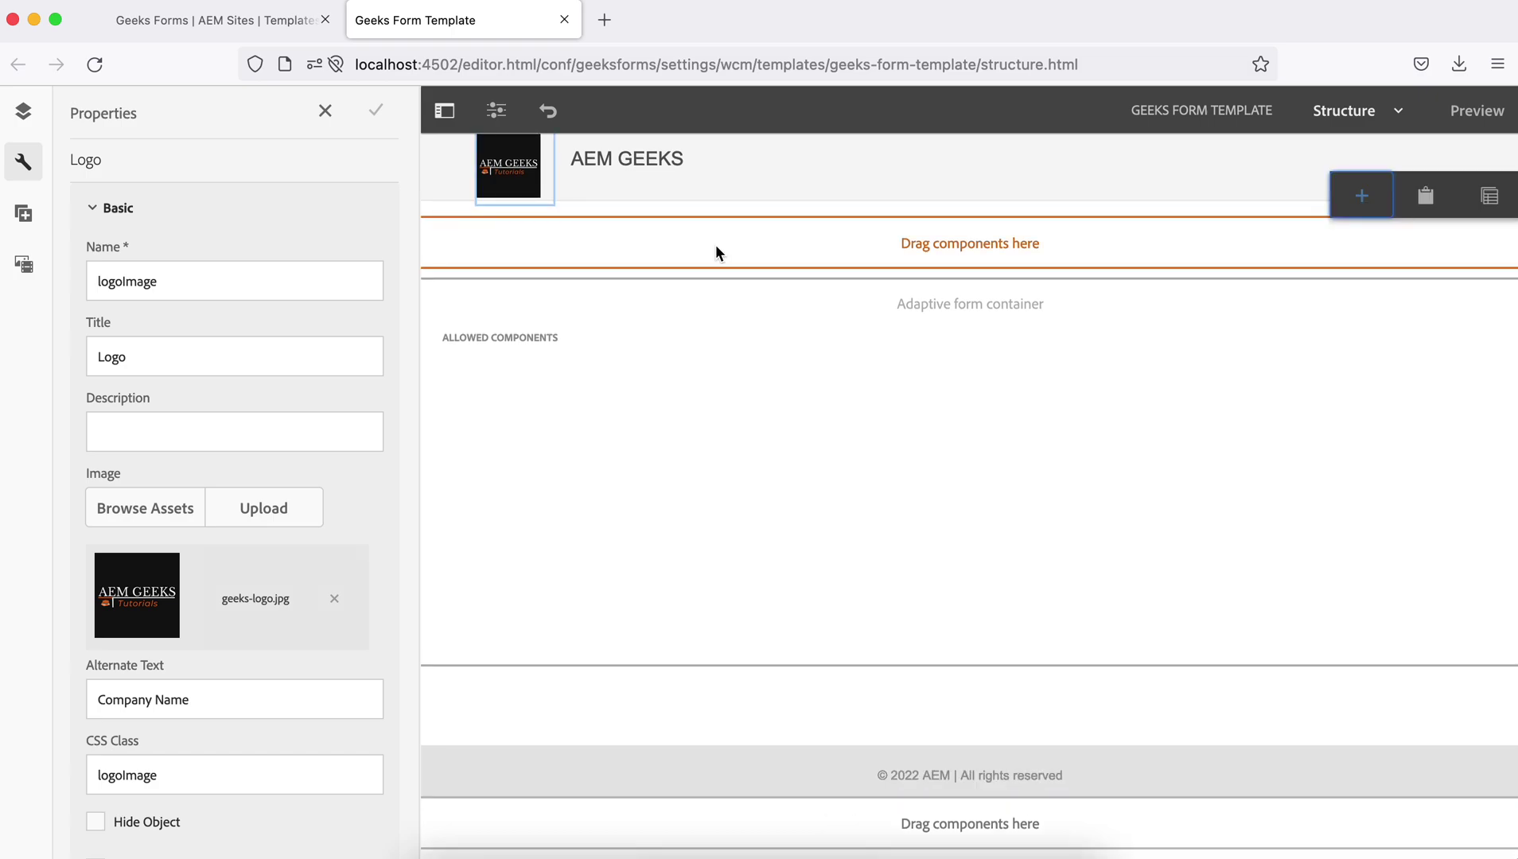
left_click(718, 246)
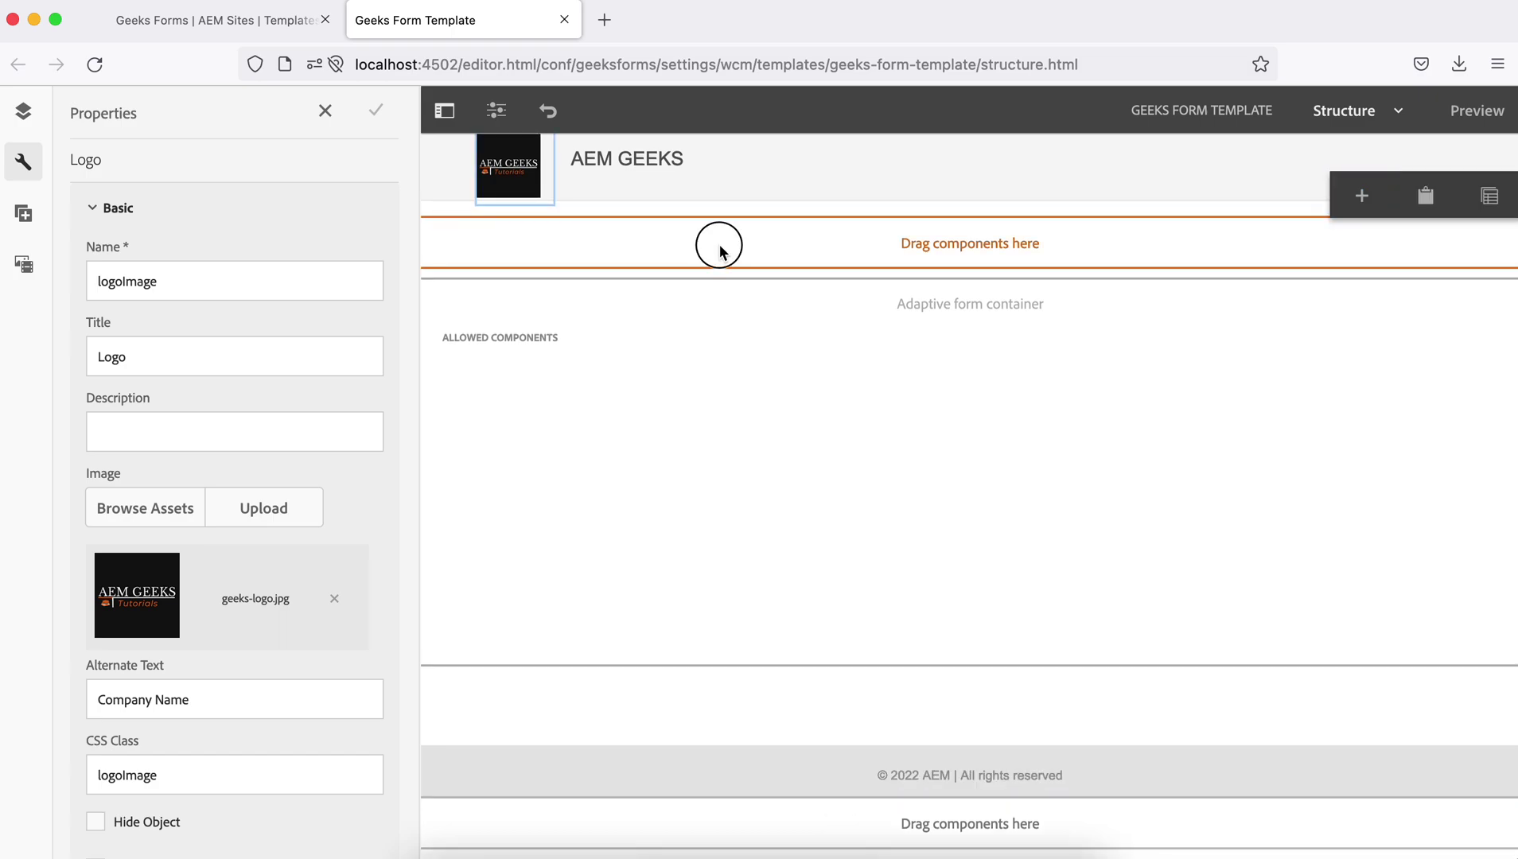
left_click(1362, 198)
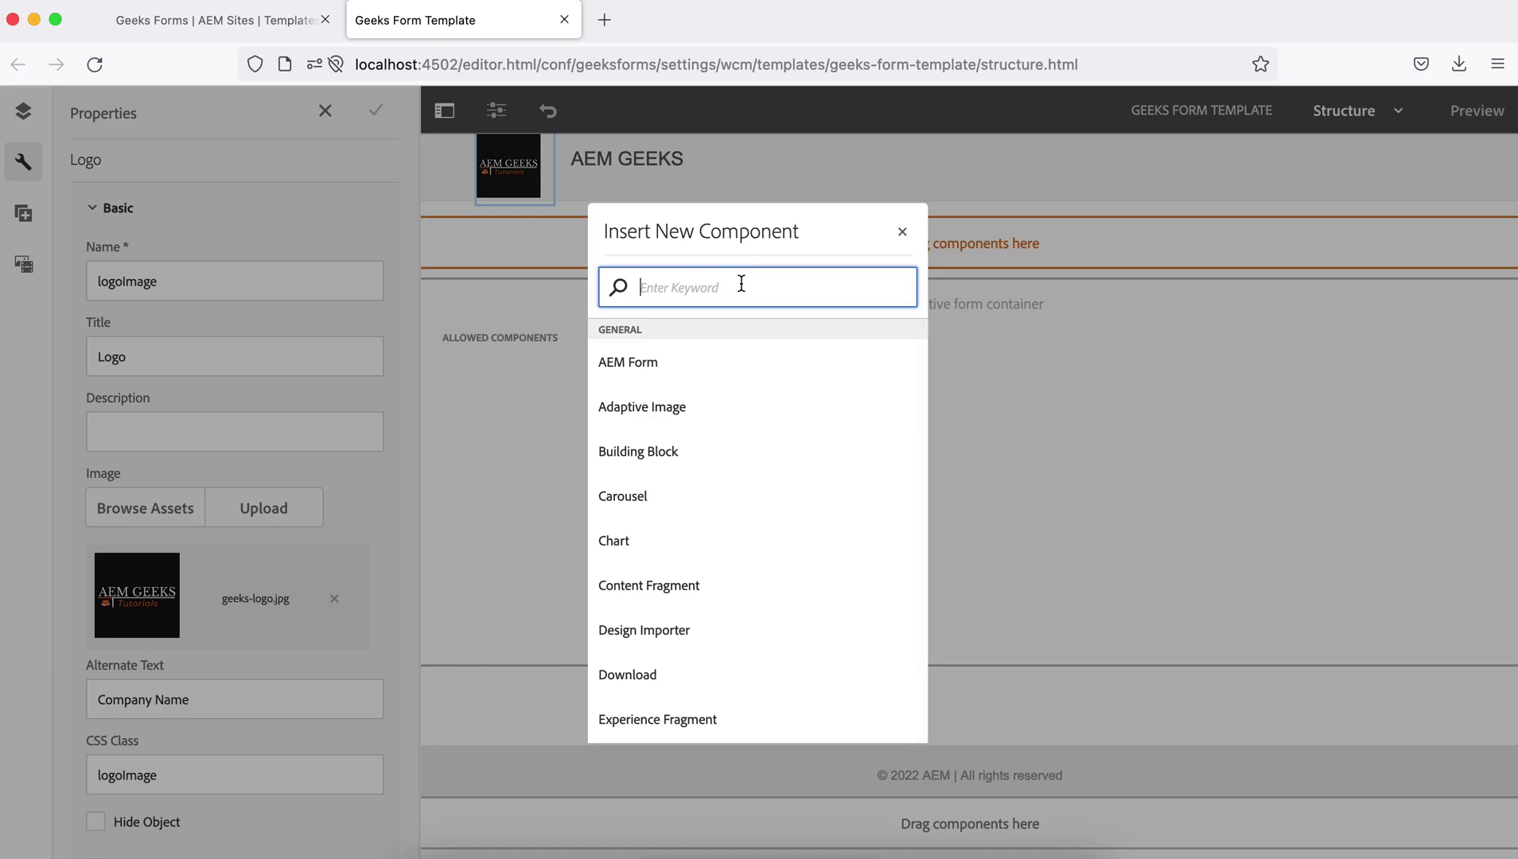
type("tit")
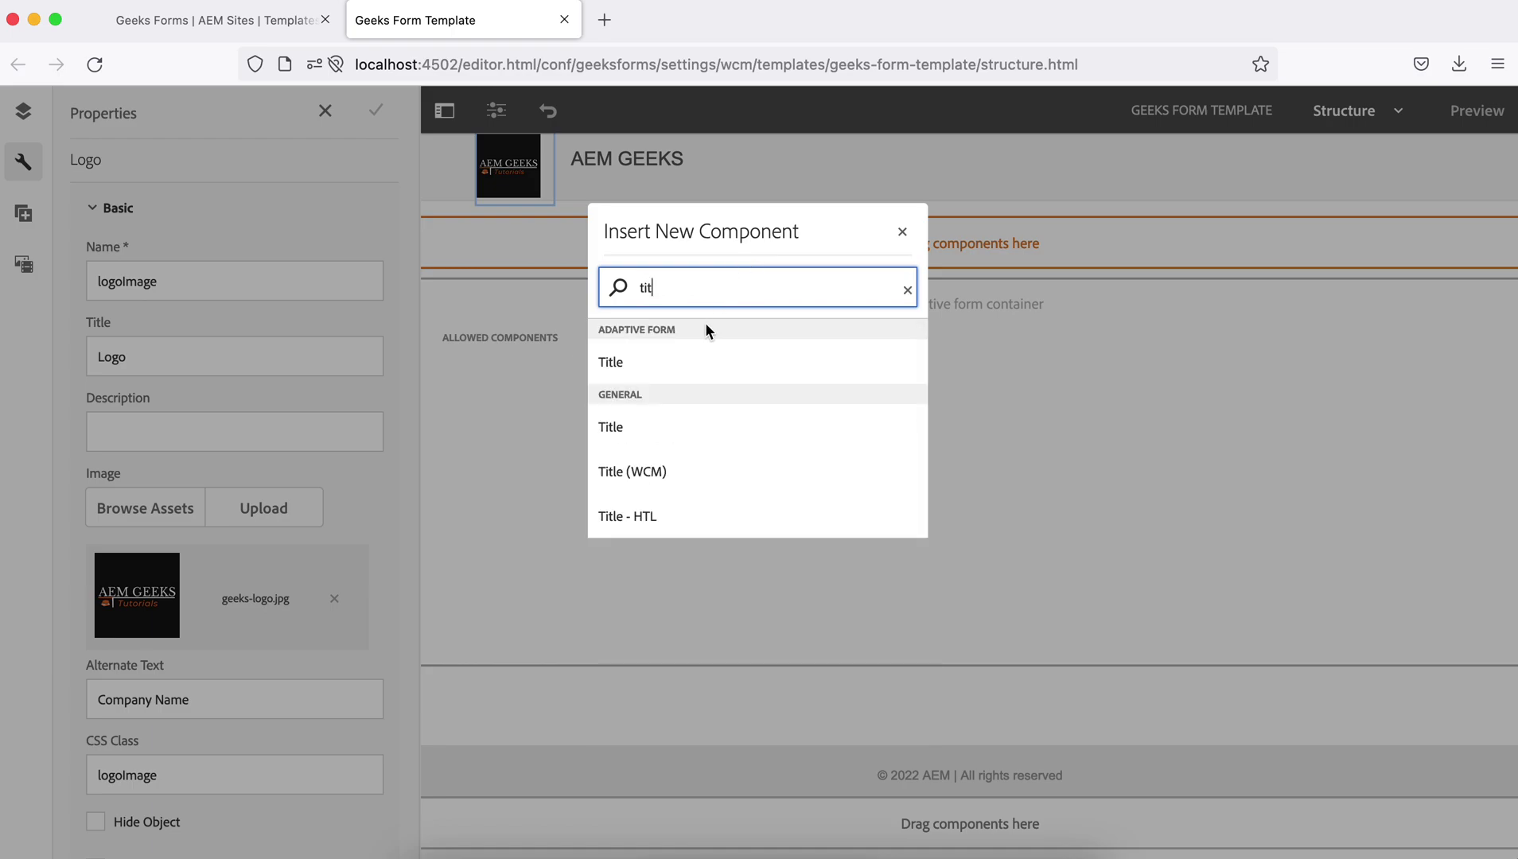
left_click(629, 427)
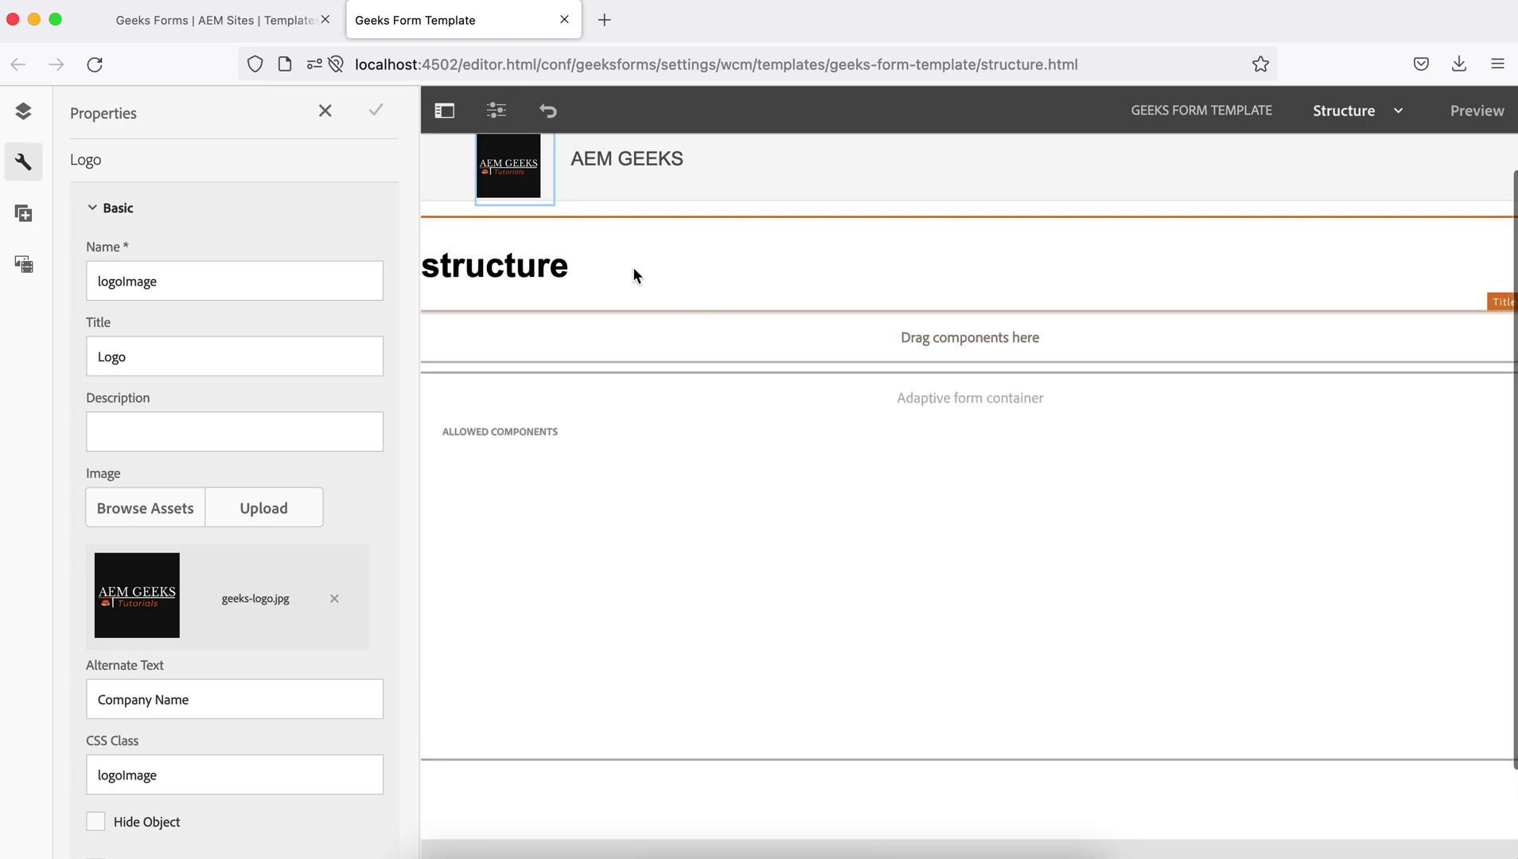
left_click(634, 273)
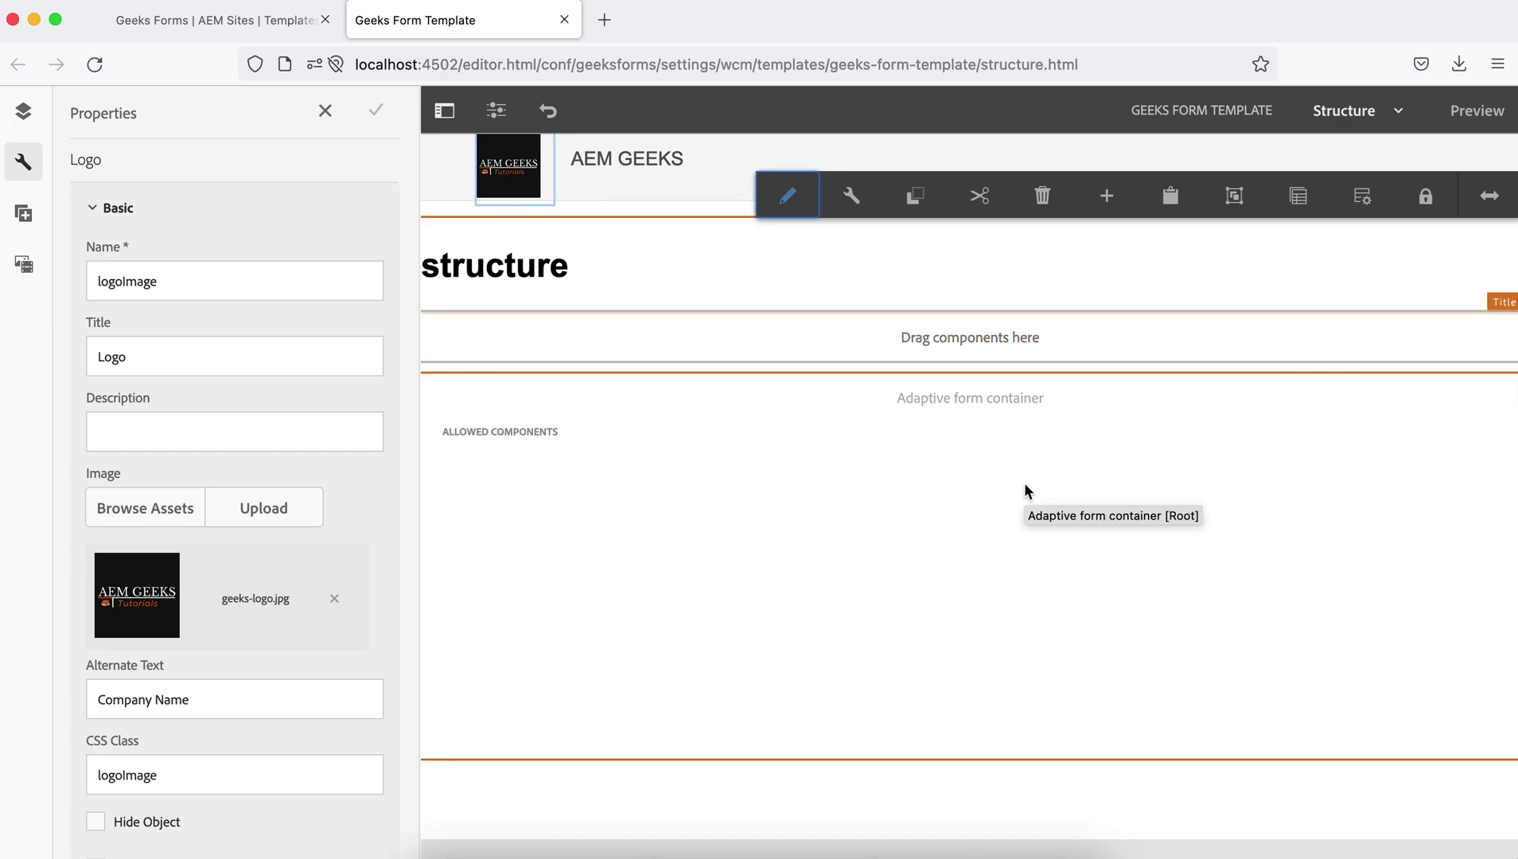
key("ctrl+shift+Tab")
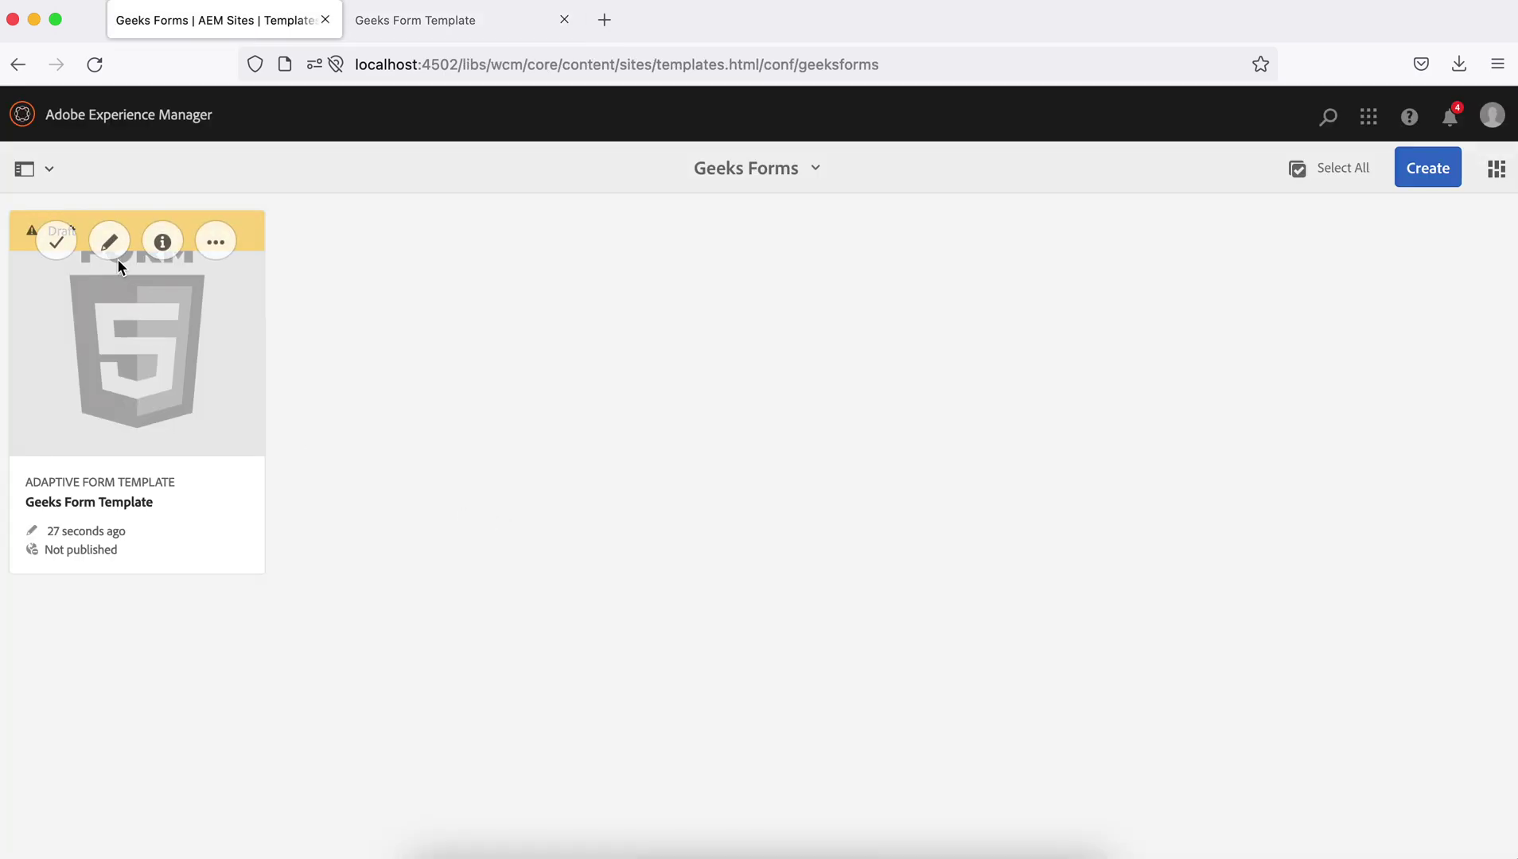
Enable Geeks Form Template and confirm, changing it from Draft to Enabled
mouse_move(136, 343)
left_click(57, 241)
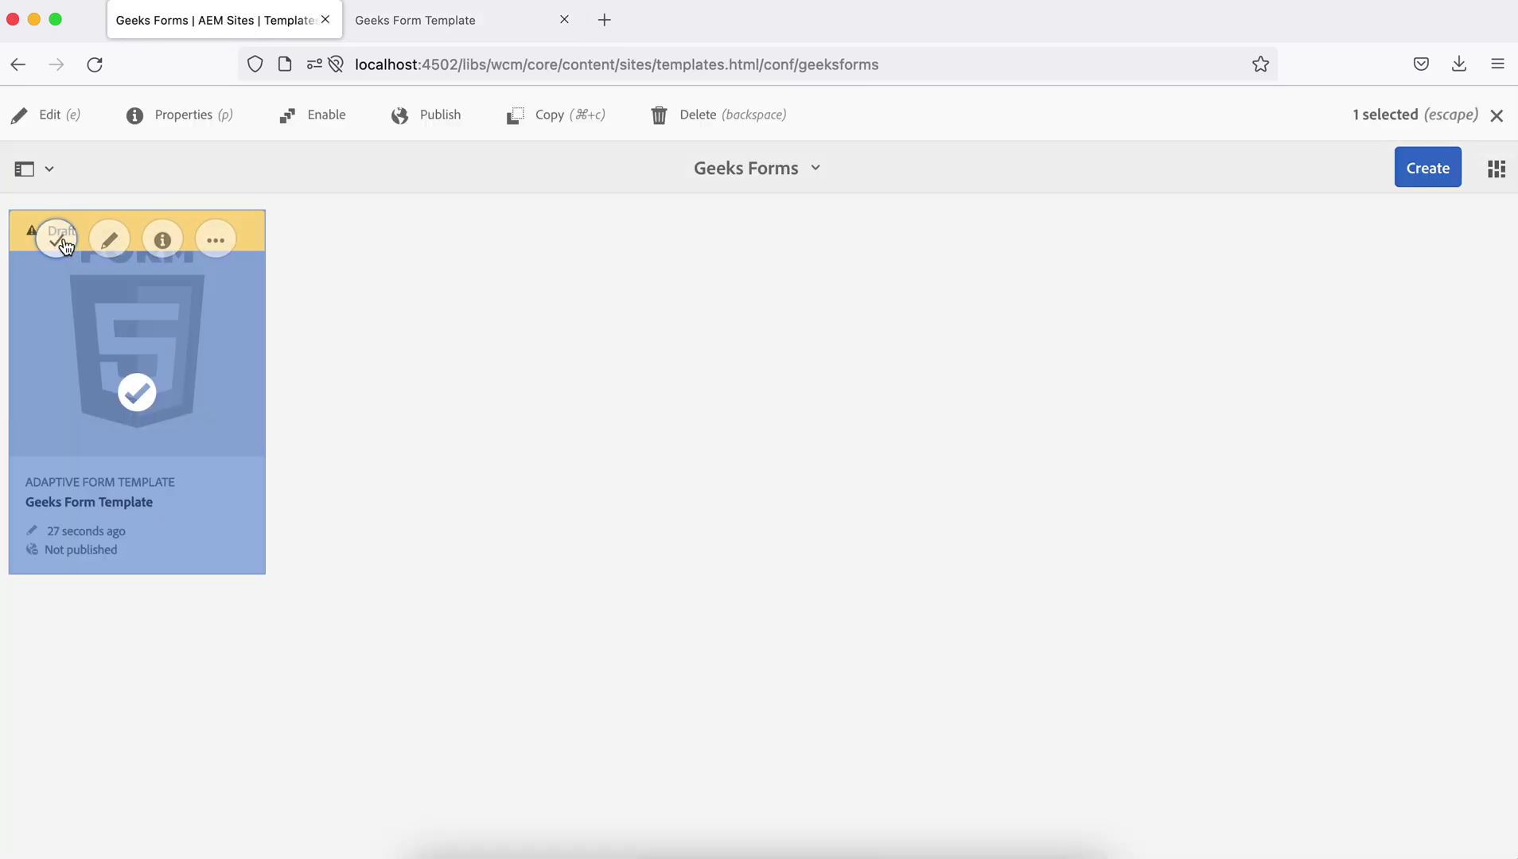
left_click(342, 118)
left_click(905, 568)
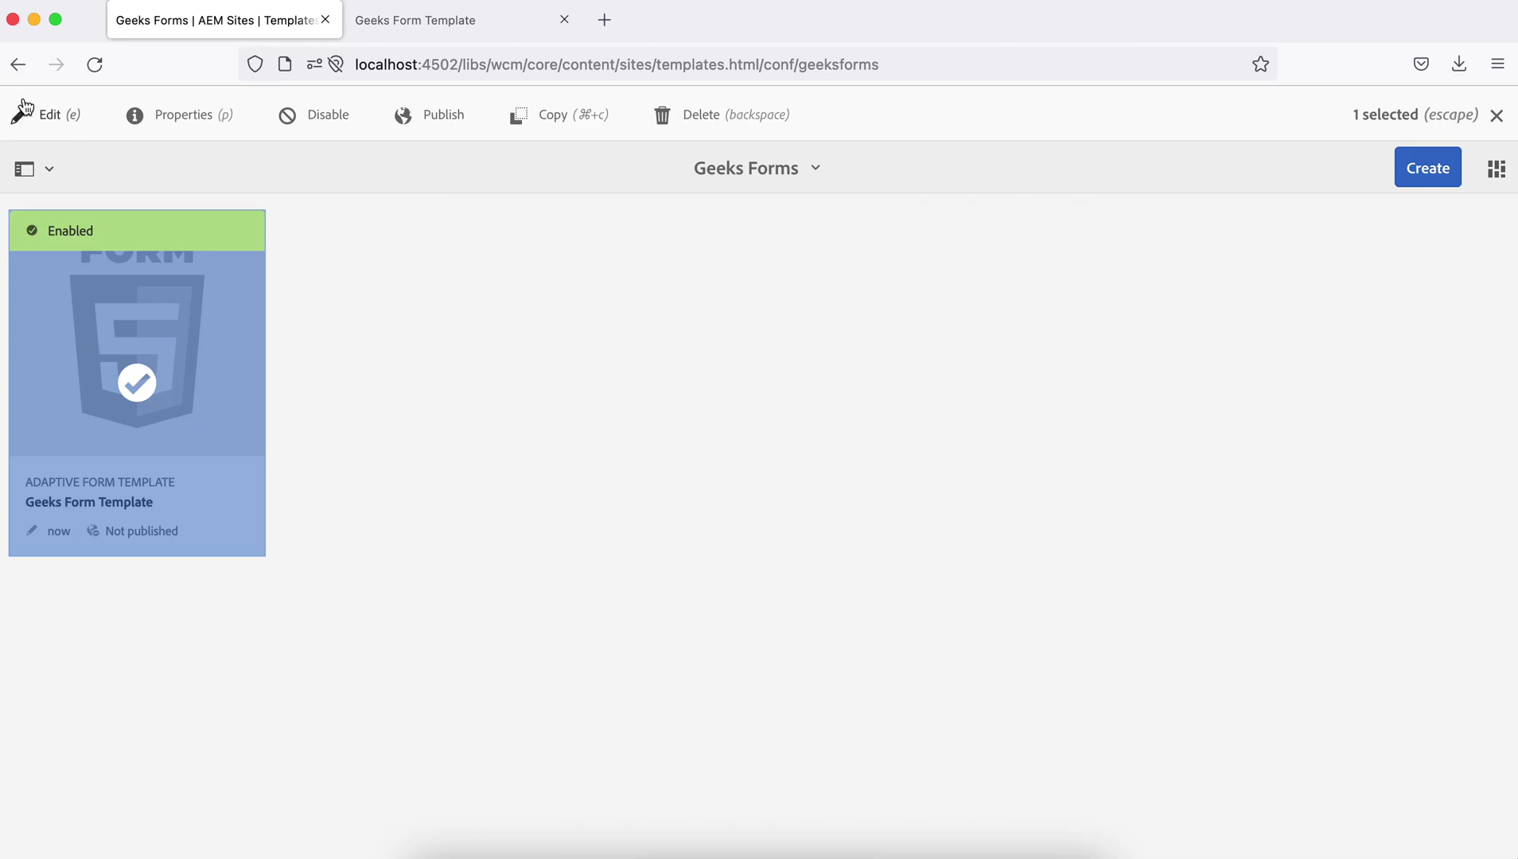
left_click(18, 64)
left_click(18, 64)
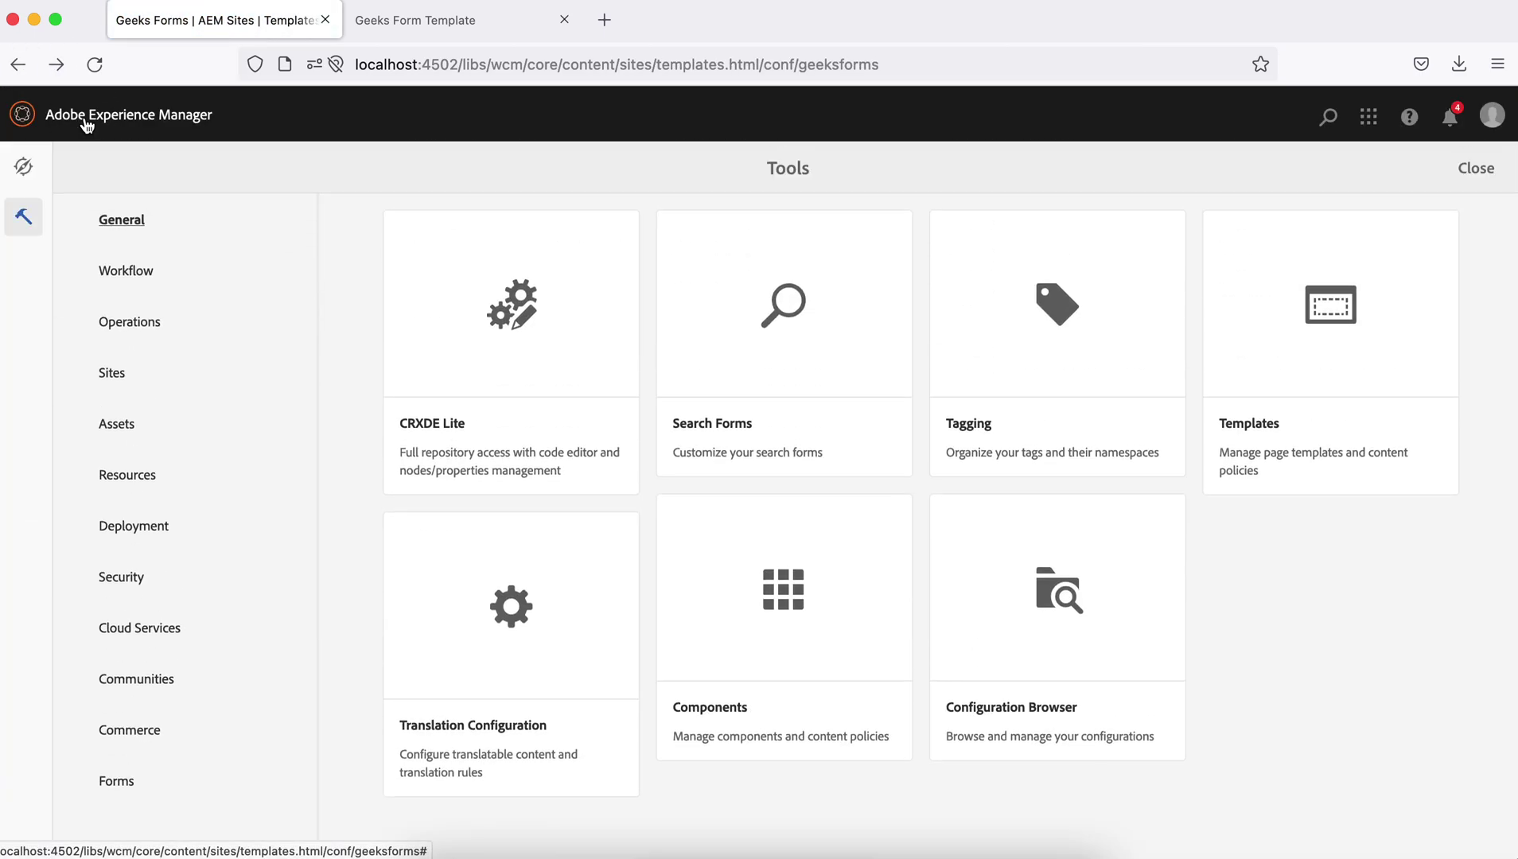
Navigate to Forms > Forms & Documents
left_click(124, 227)
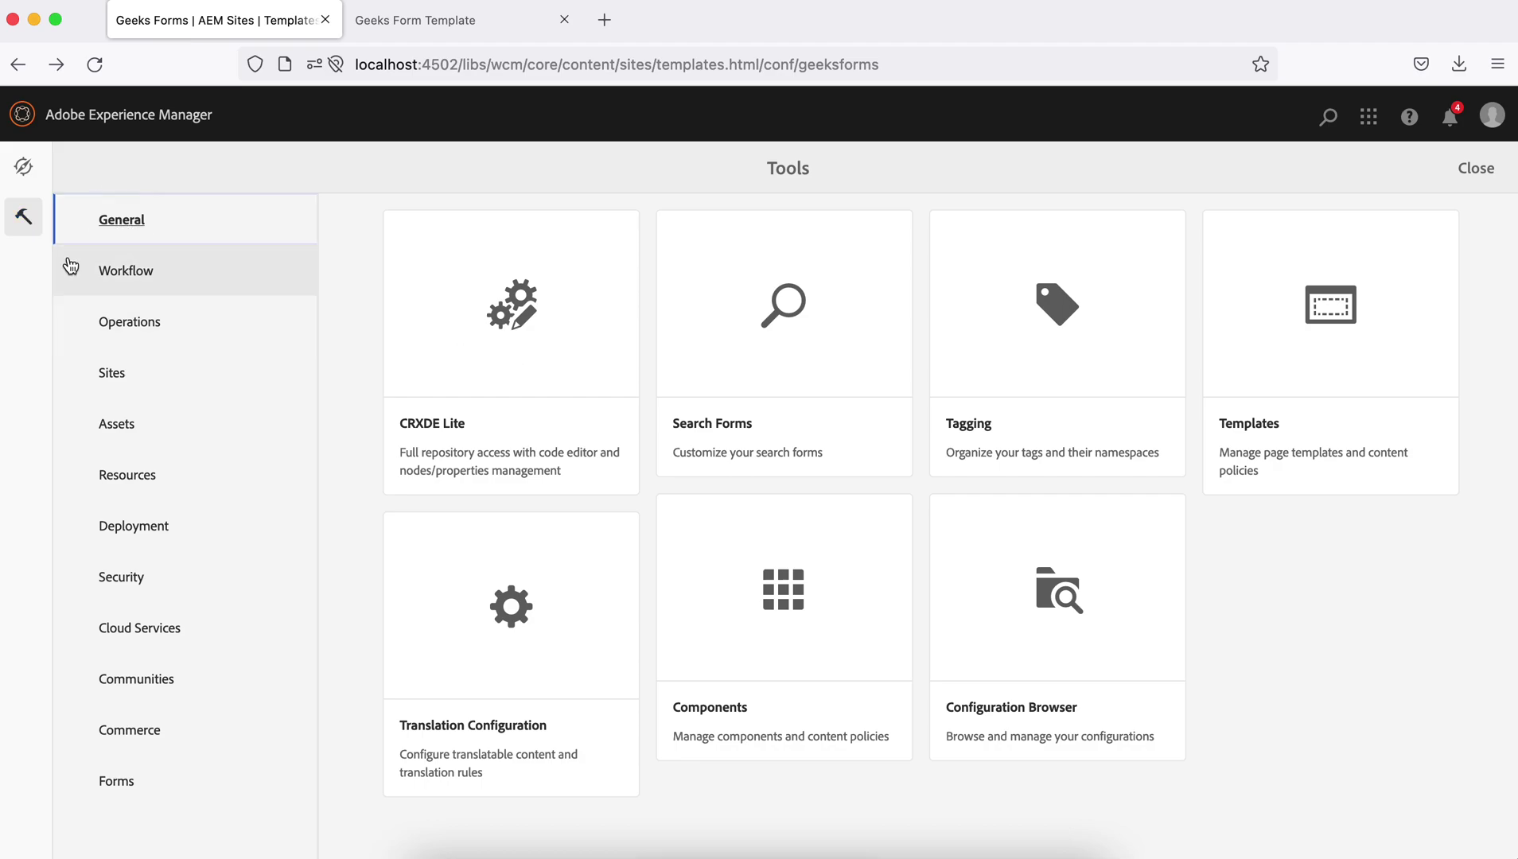
left_click(23, 167)
left_click(1334, 415)
left_click(401, 374)
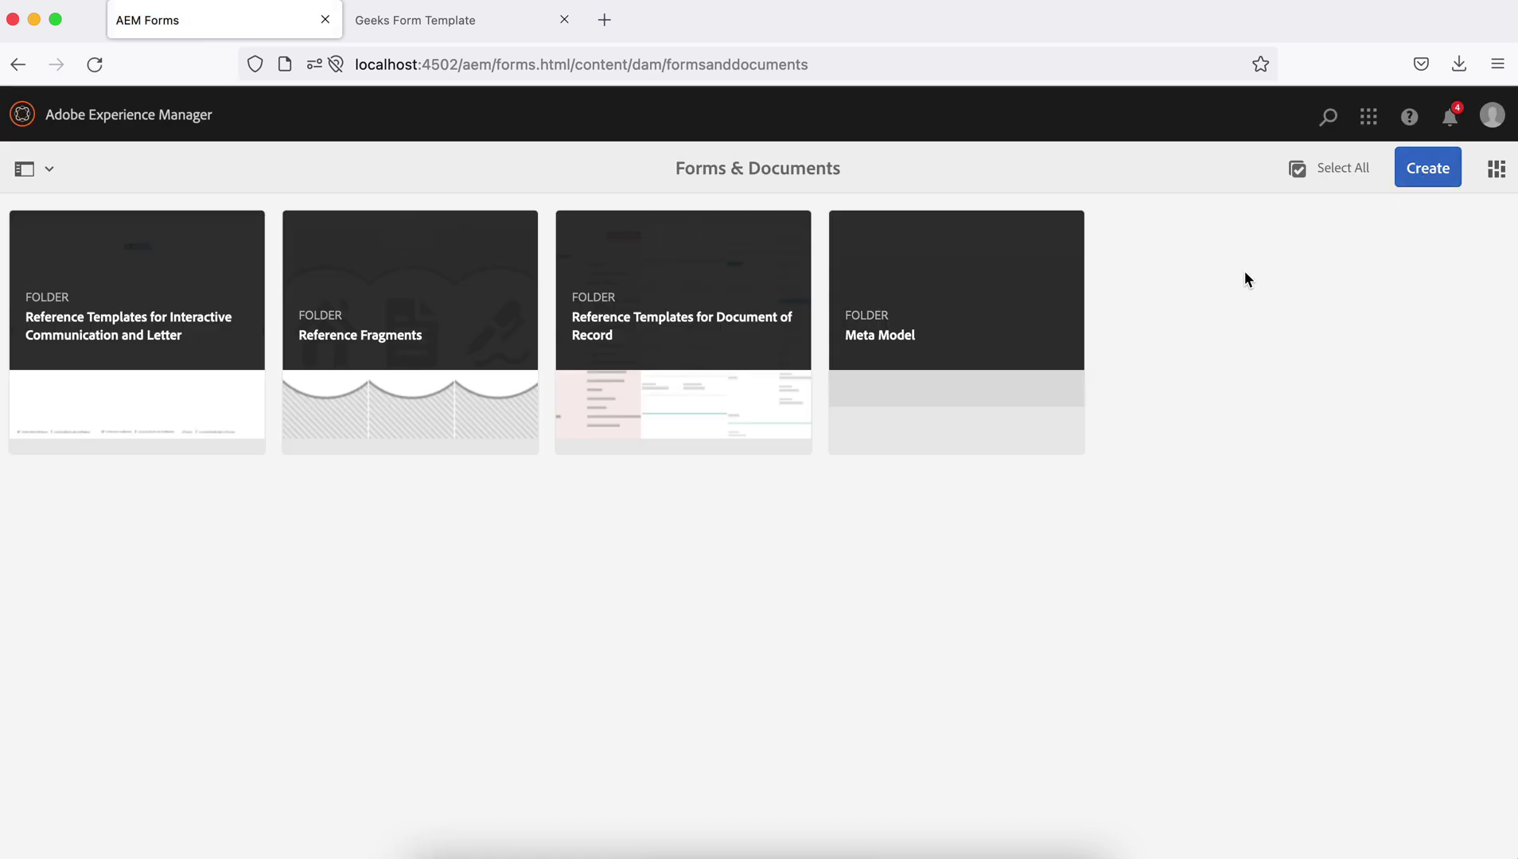
Create a folder titled 'Geeks Forms' with the name geeksforms
left_click(1429, 171)
left_click(1305, 388)
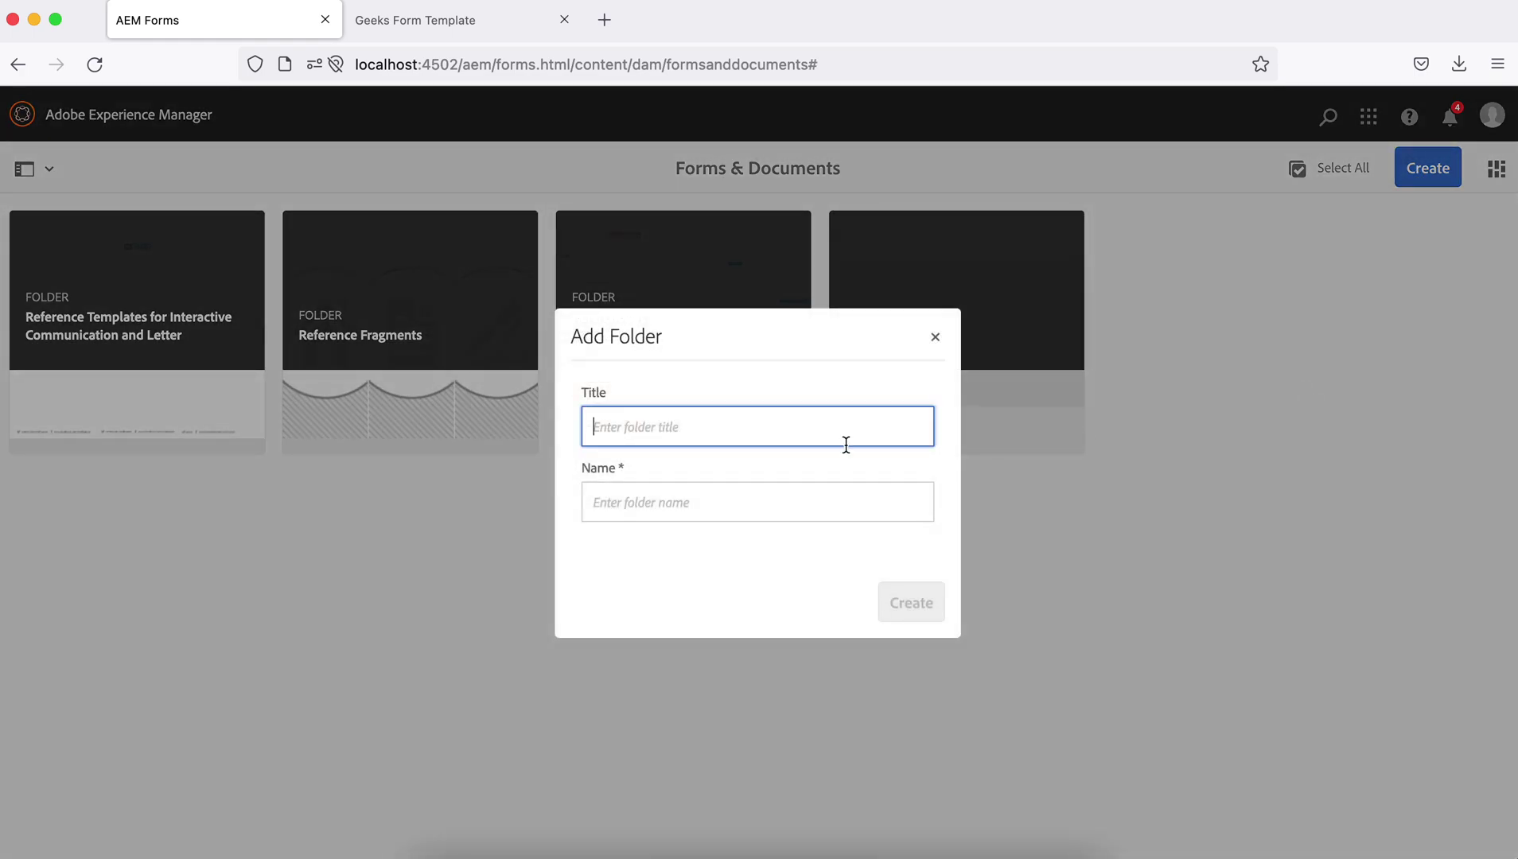
type("Geeks")
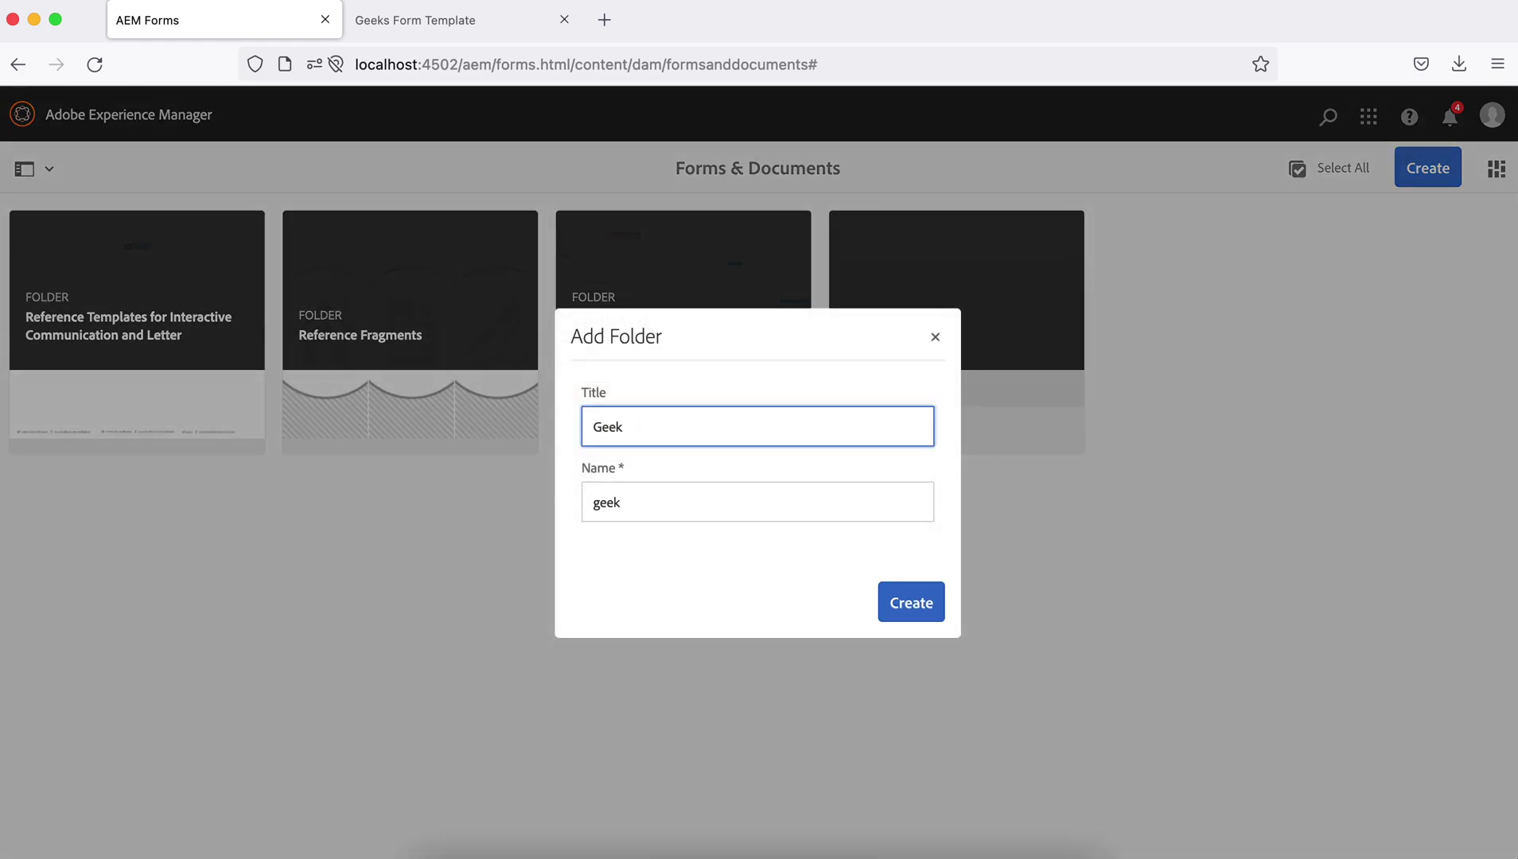
type(" Forms")
left_click(629, 504)
key("BackSpace")
left_click(893, 609)
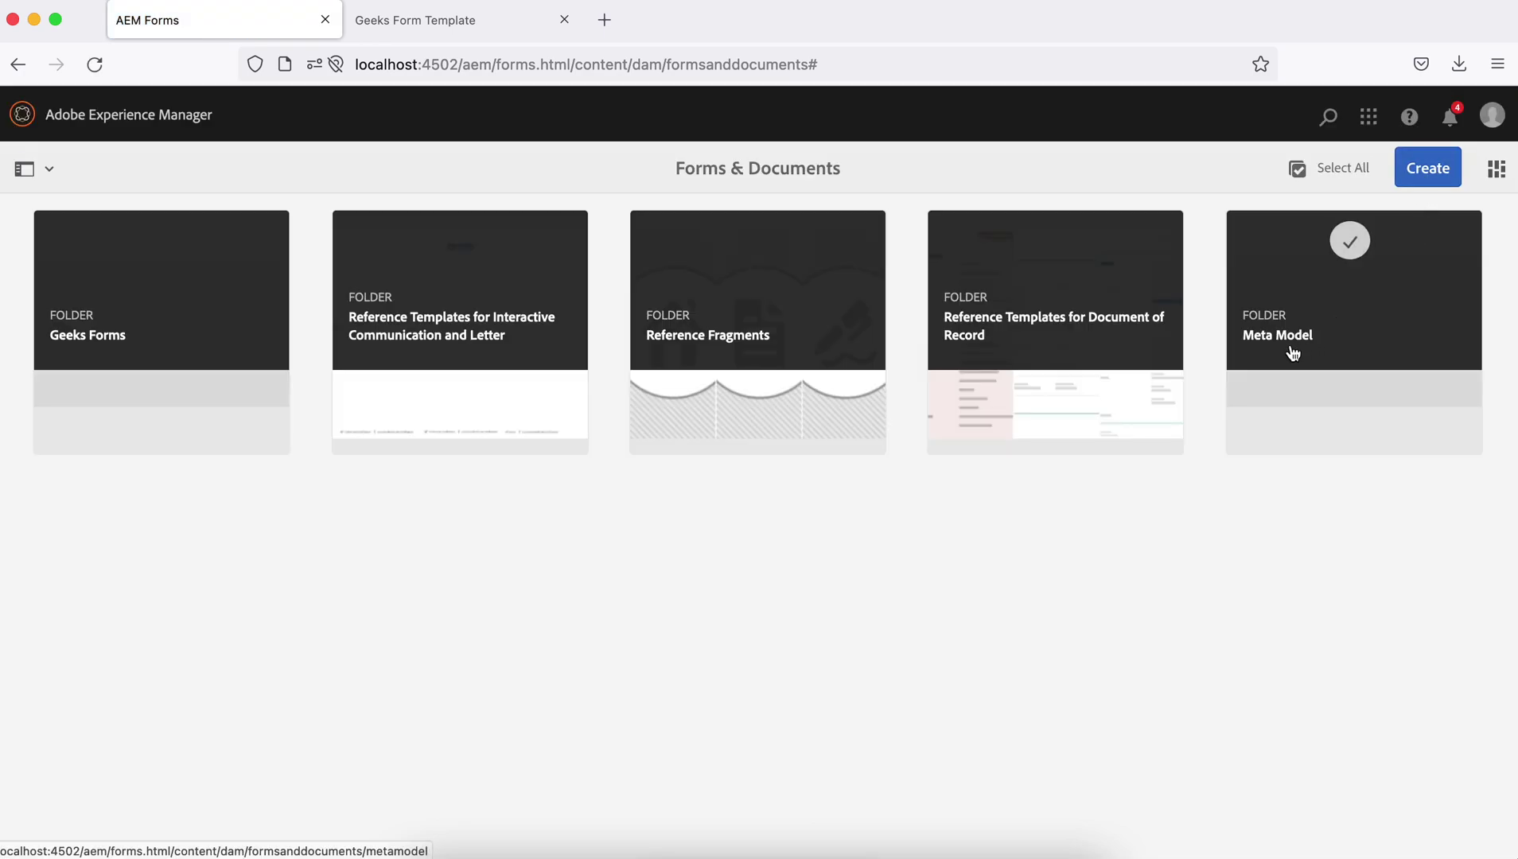
Inside the Geeks Forms folder, begin a new Adaptive Form to reach template selection
left_click(178, 333)
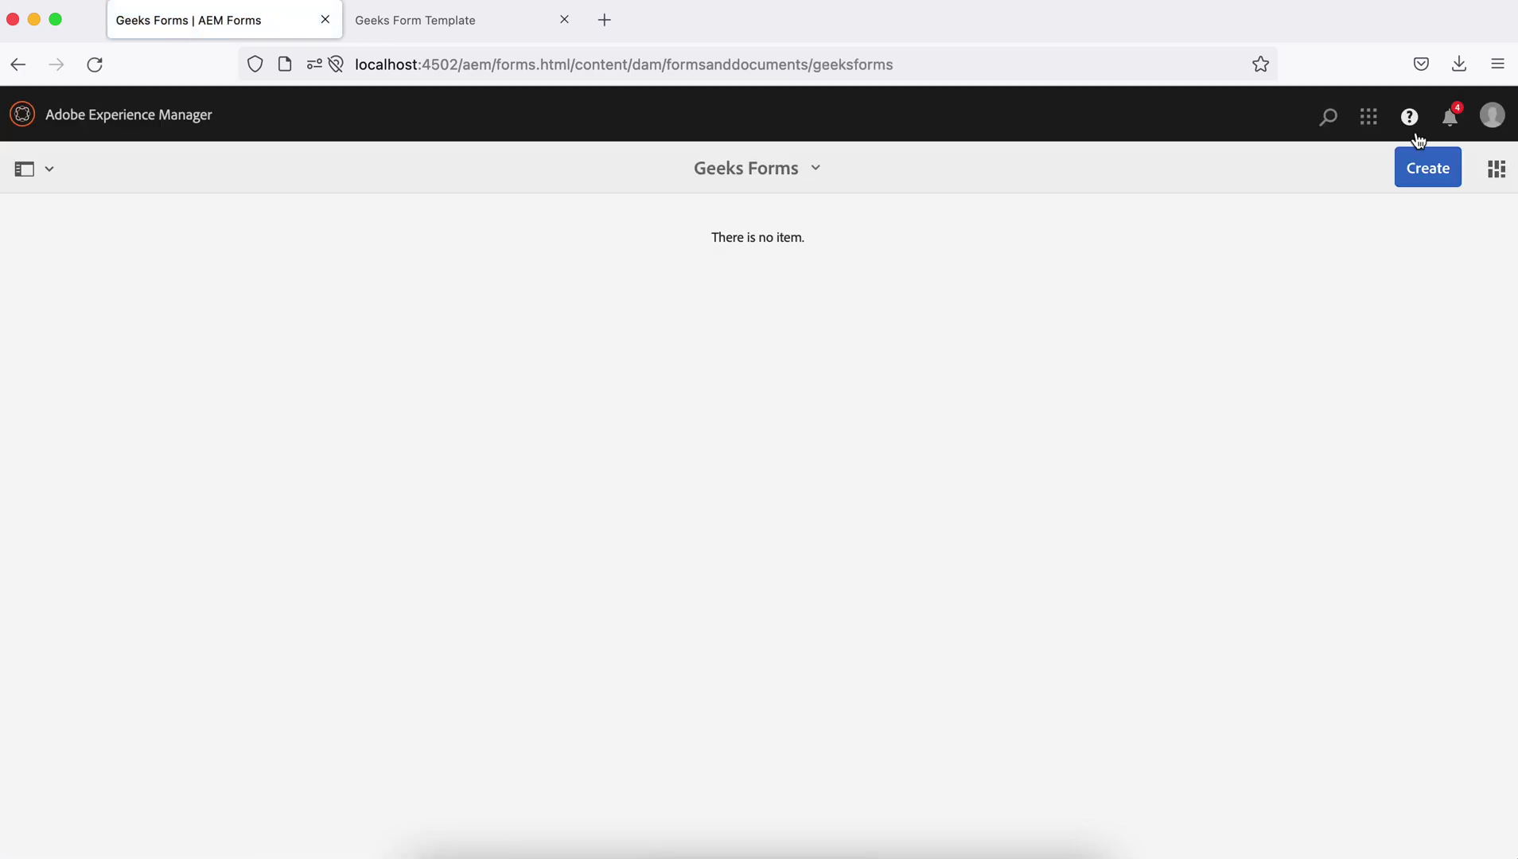
left_click(1419, 169)
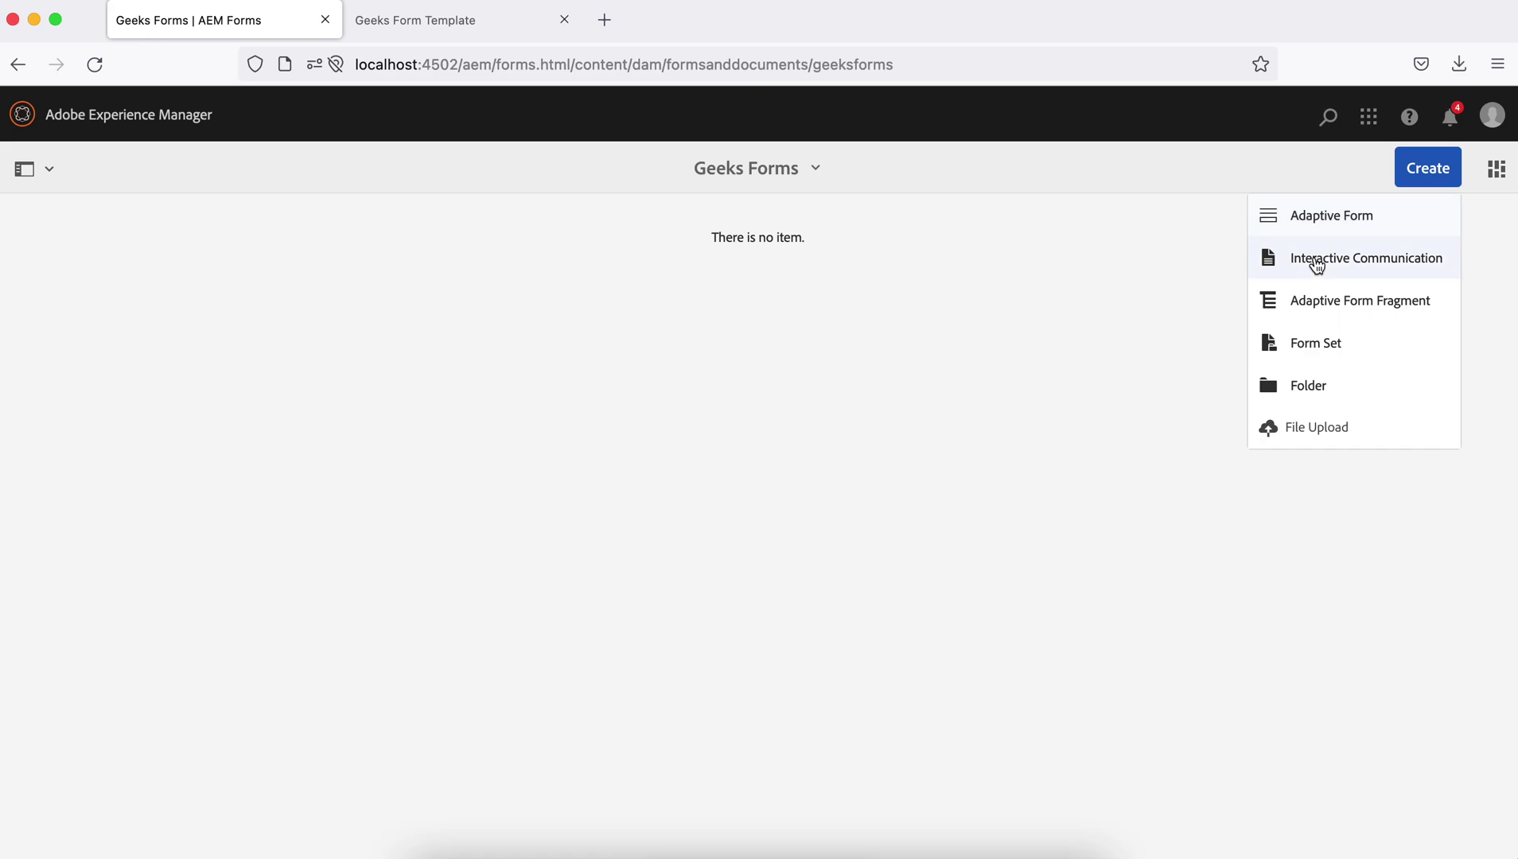
left_click(1349, 220)
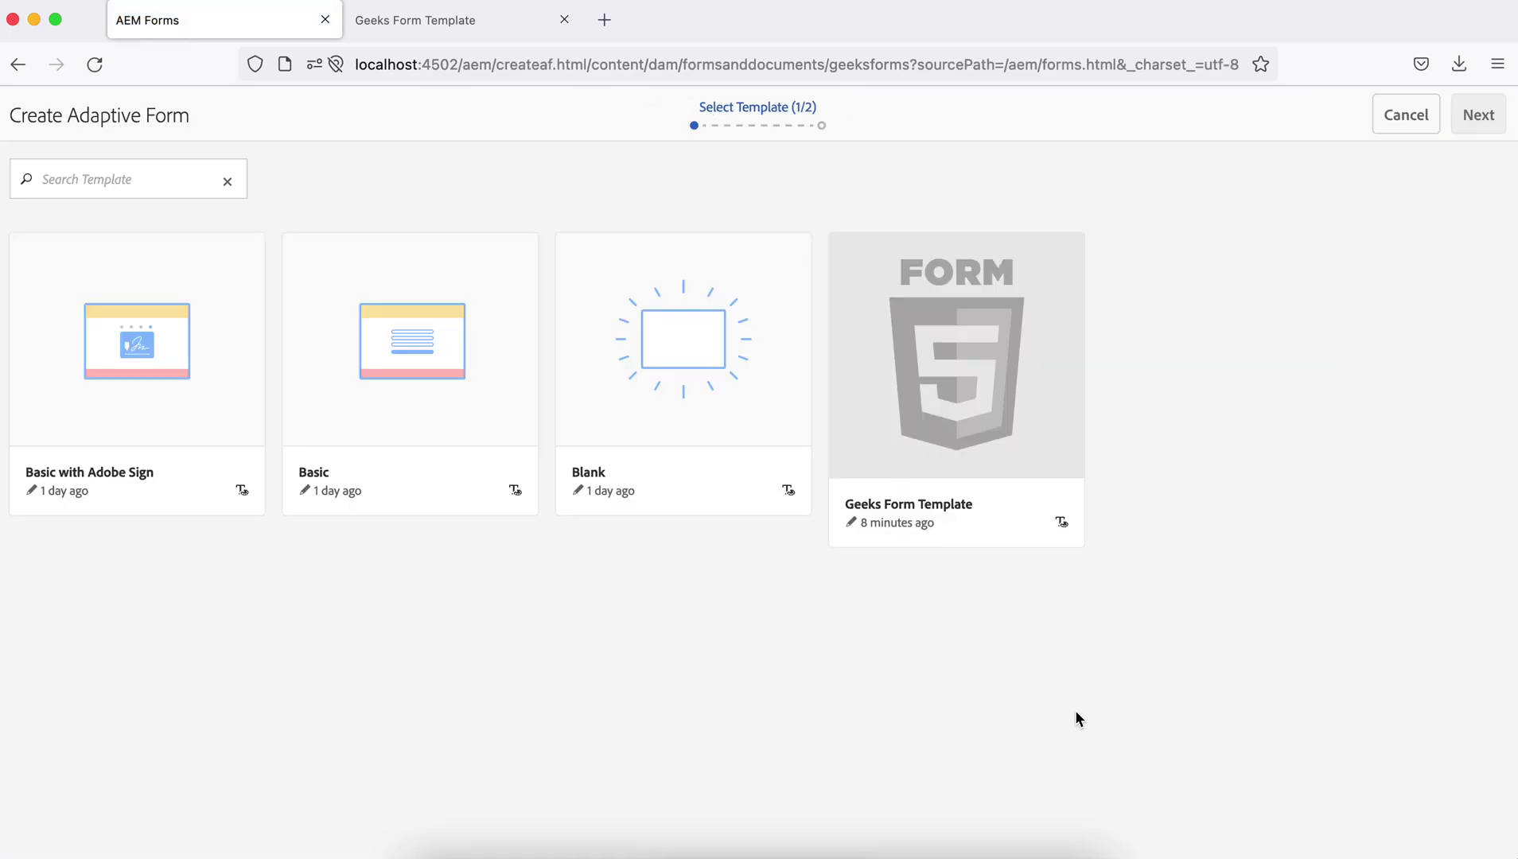